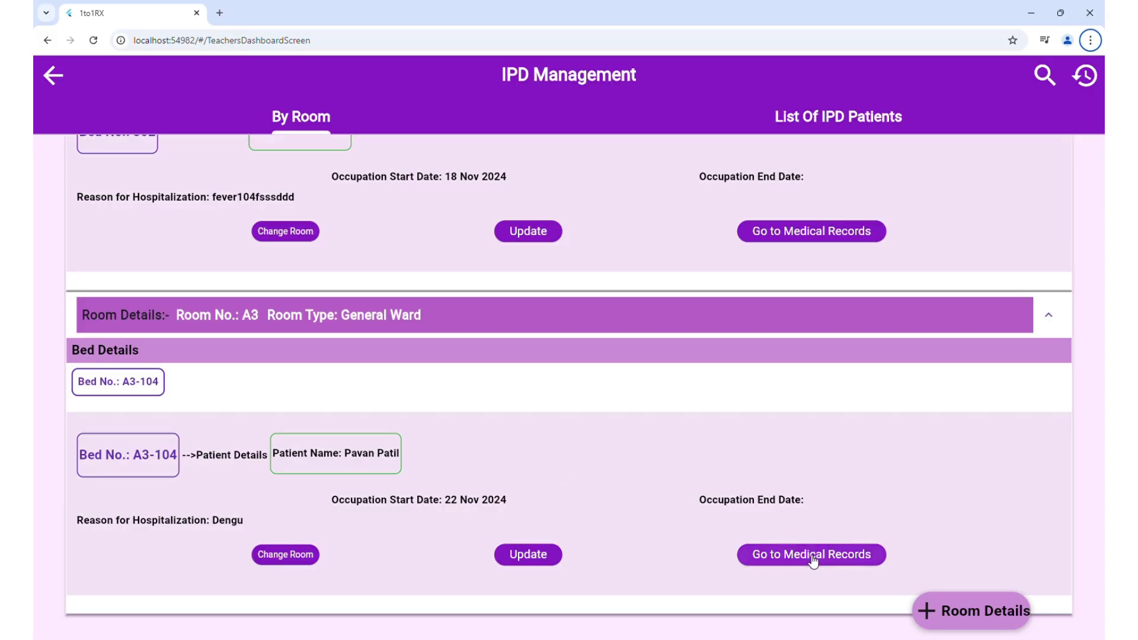
Open the medical records of the patient in bed A3-104 and start a Medical Test prescription from a new page.
left_click(812, 557)
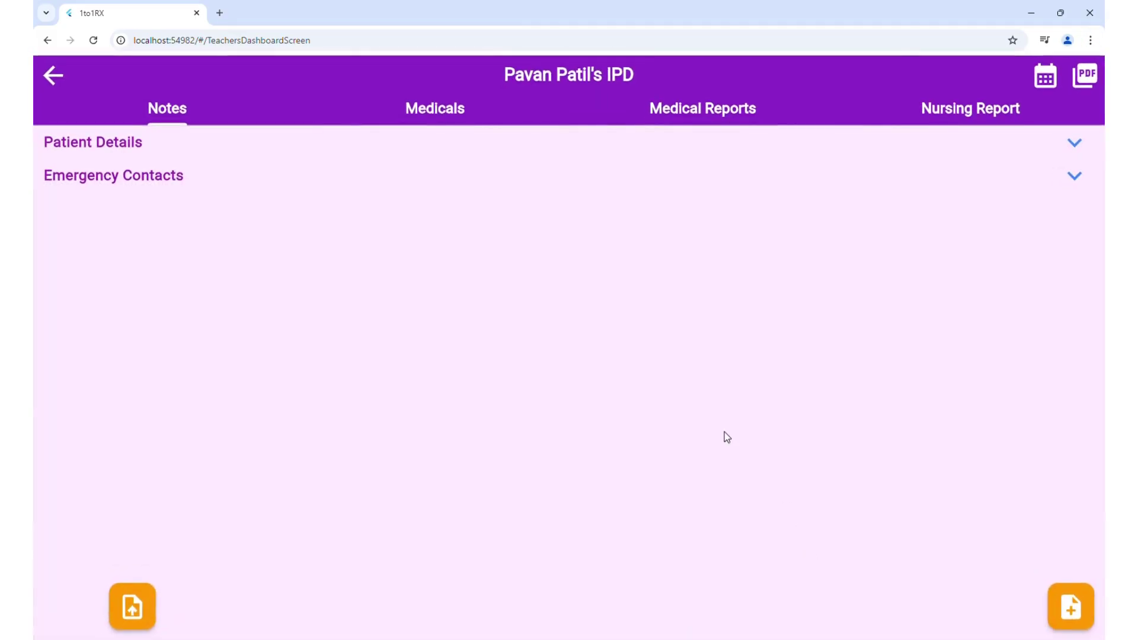
left_click(684, 121)
left_click(144, 617)
left_click(434, 498)
left_click(1072, 609)
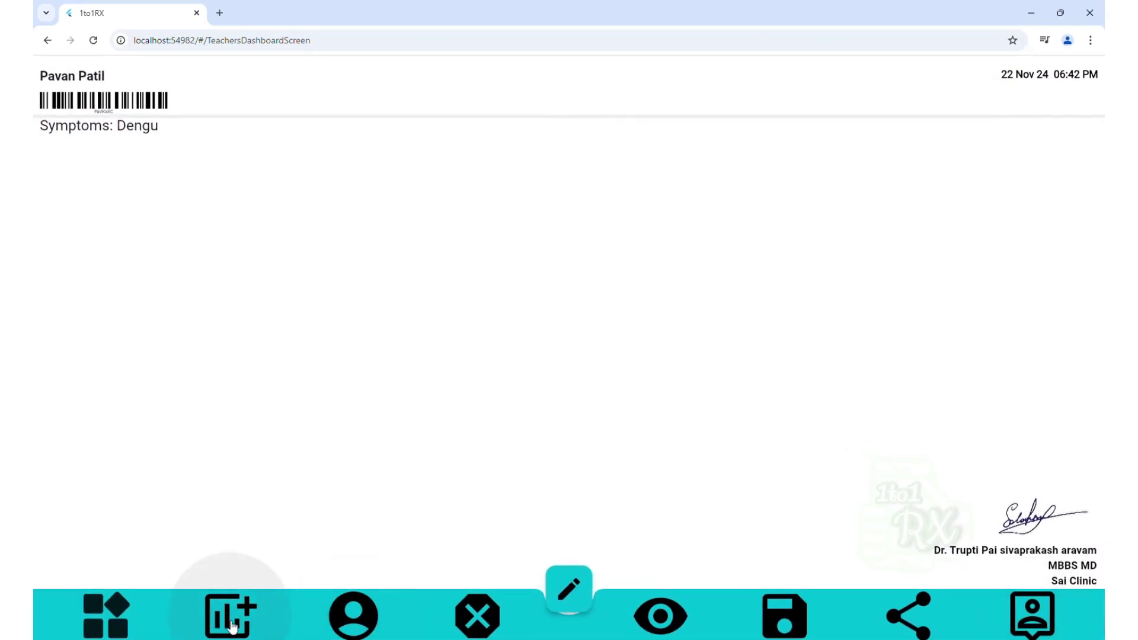
left_click(232, 627)
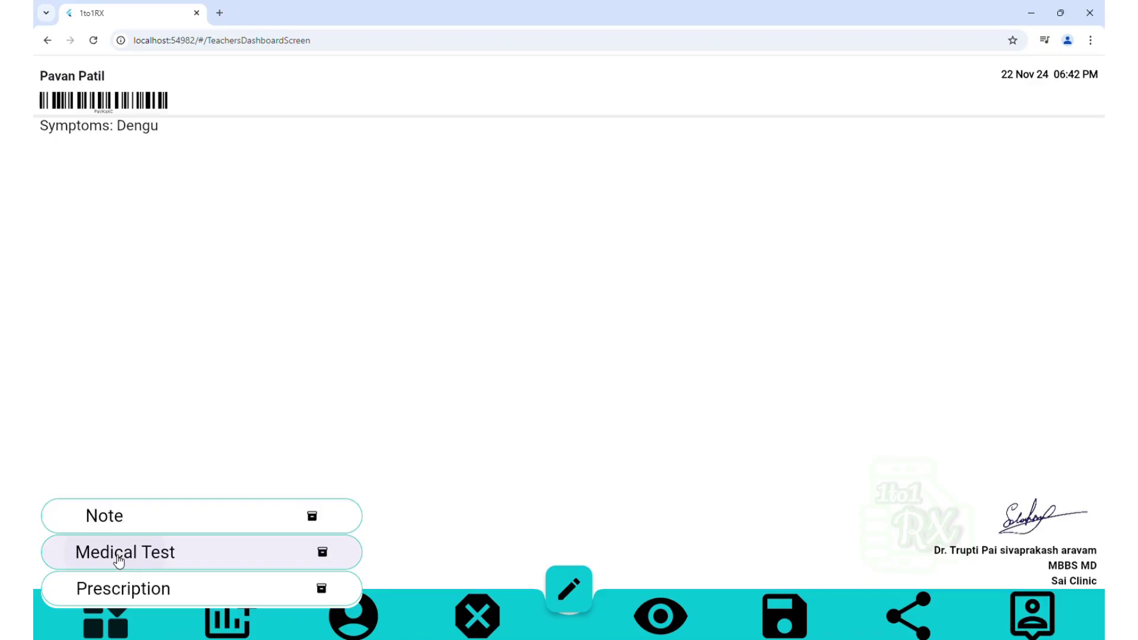
left_click(113, 555)
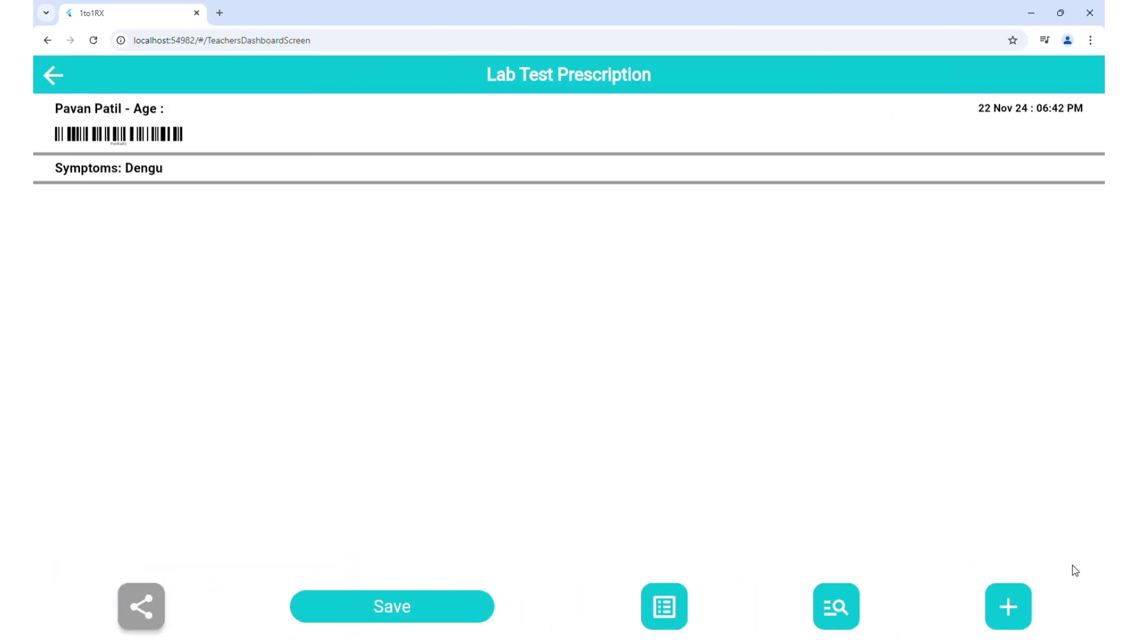
Try to add the Dengu Test Profile to the lab test prescription.
left_click(680, 611)
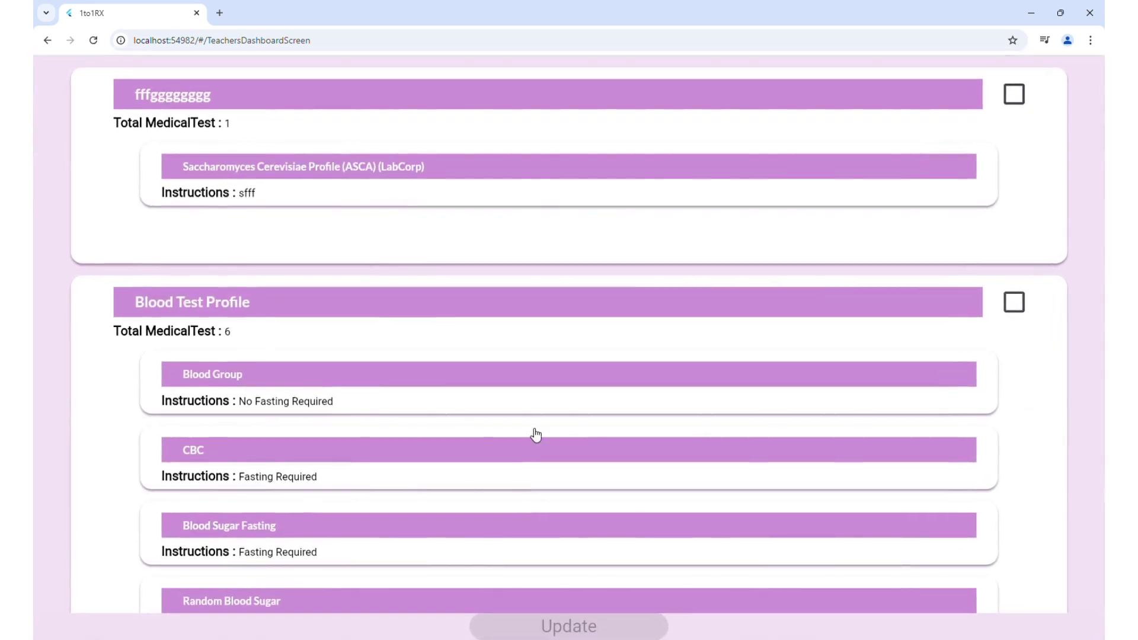
scroll(556, 408, "down", 10)
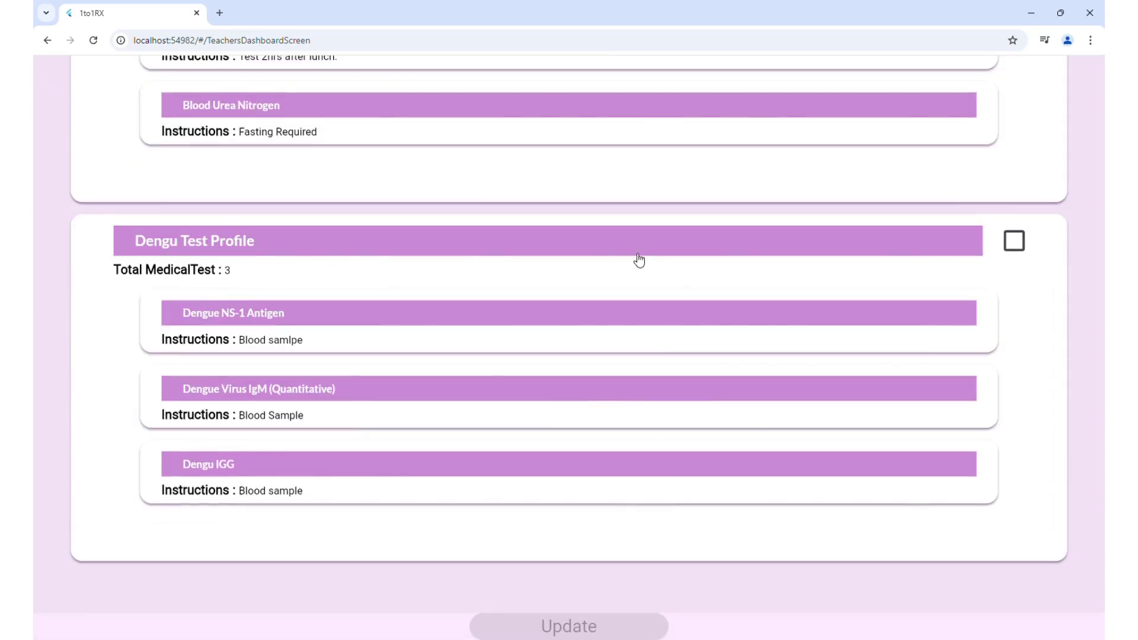
left_click(1021, 248)
left_click(548, 629)
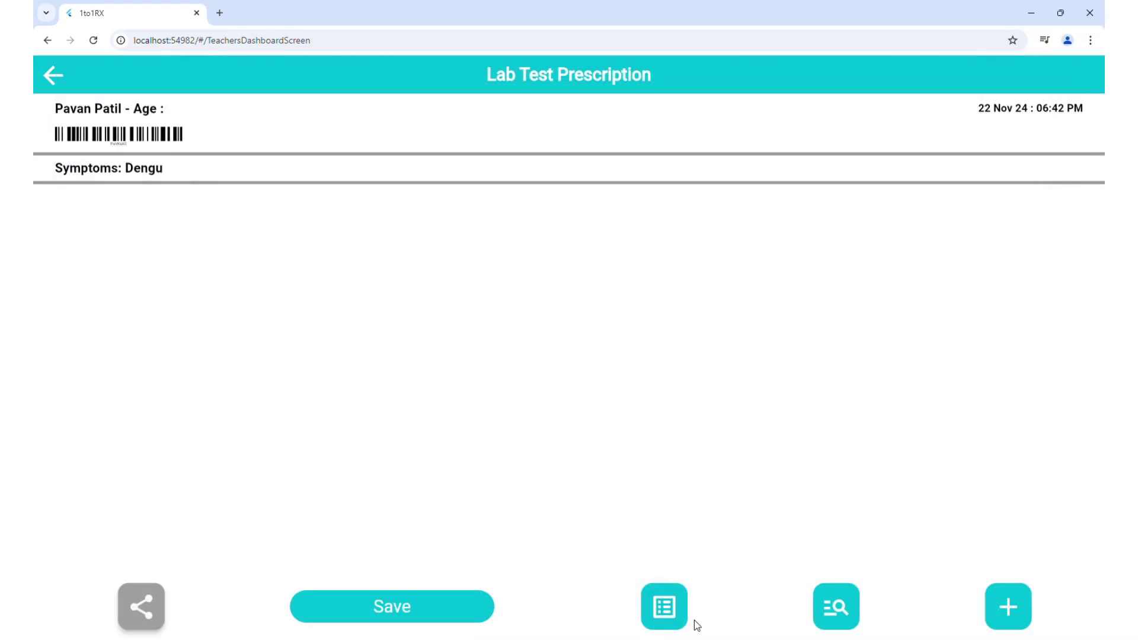
Add Dengue NS-1 Antigen, Dengue Virus IgM (Quantitative) and Dengu IGG to the prescription from the master test list.
left_click(837, 622)
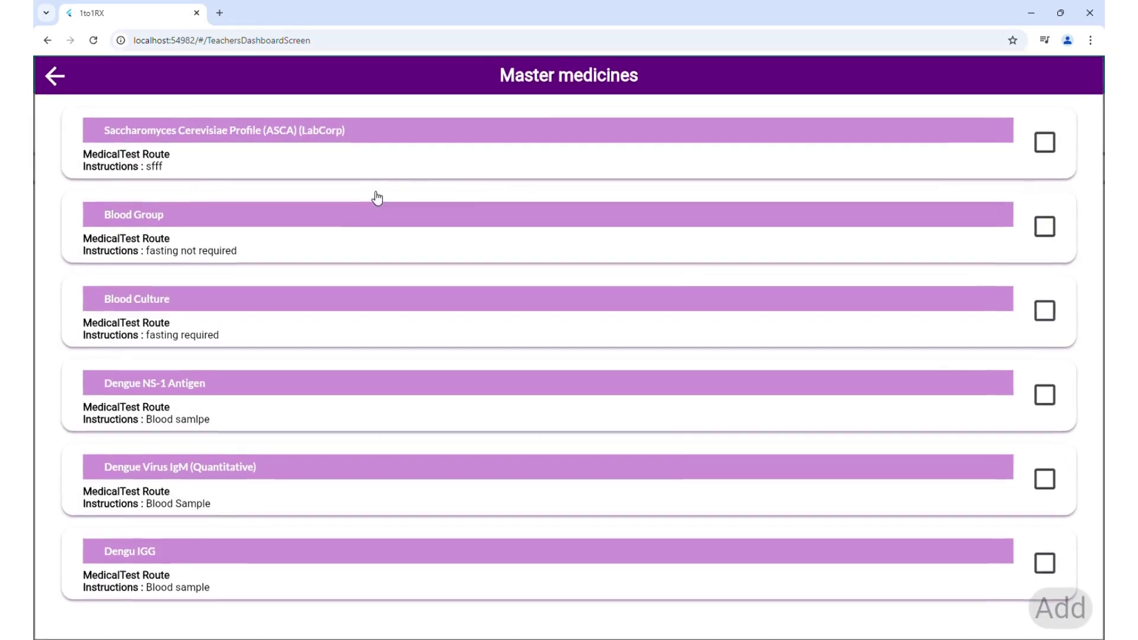
scroll(752, 399, "down", 1)
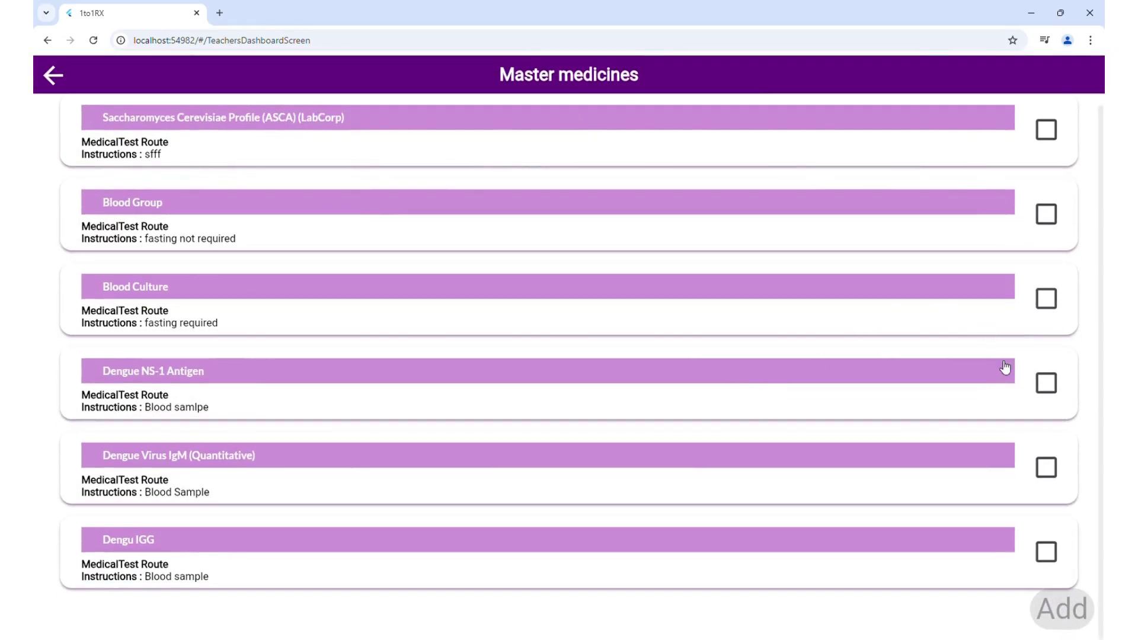
left_click(1045, 382)
left_click(1046, 536)
scroll(927, 480, "down", 1)
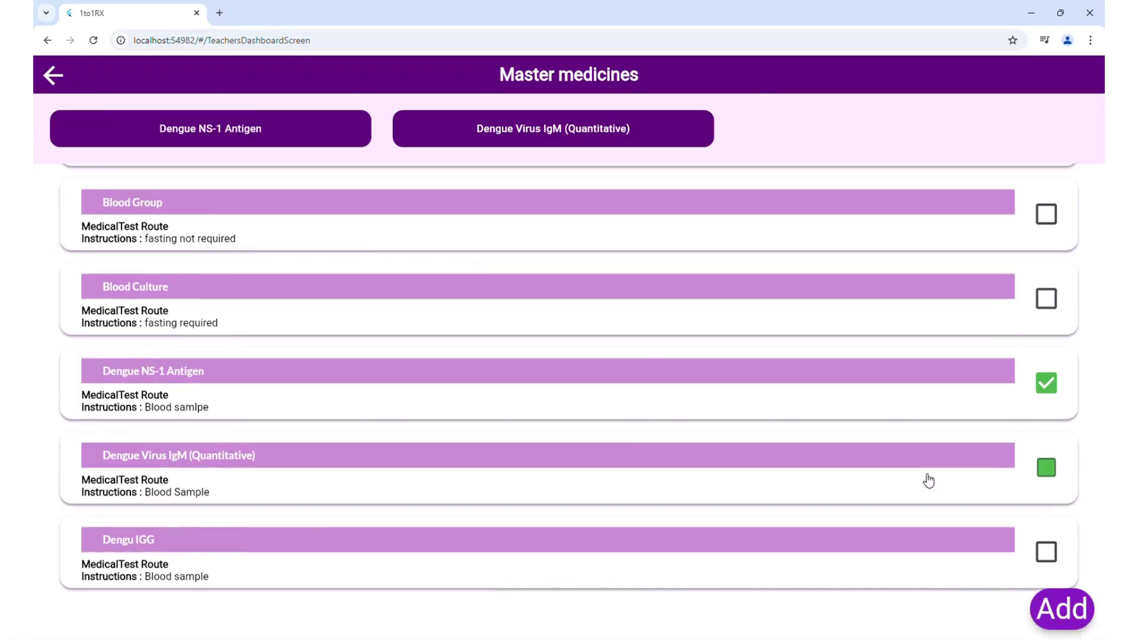
left_click(1046, 550)
left_click(1057, 604)
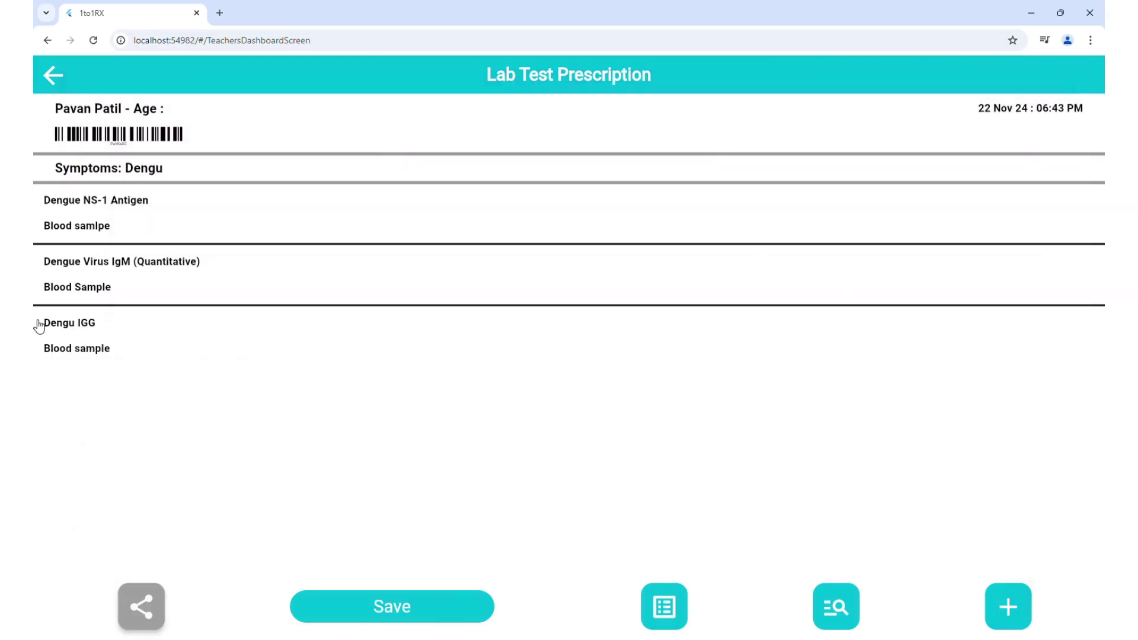
Save the lab test prescription as an image and leave the prescription page.
left_click(376, 609)
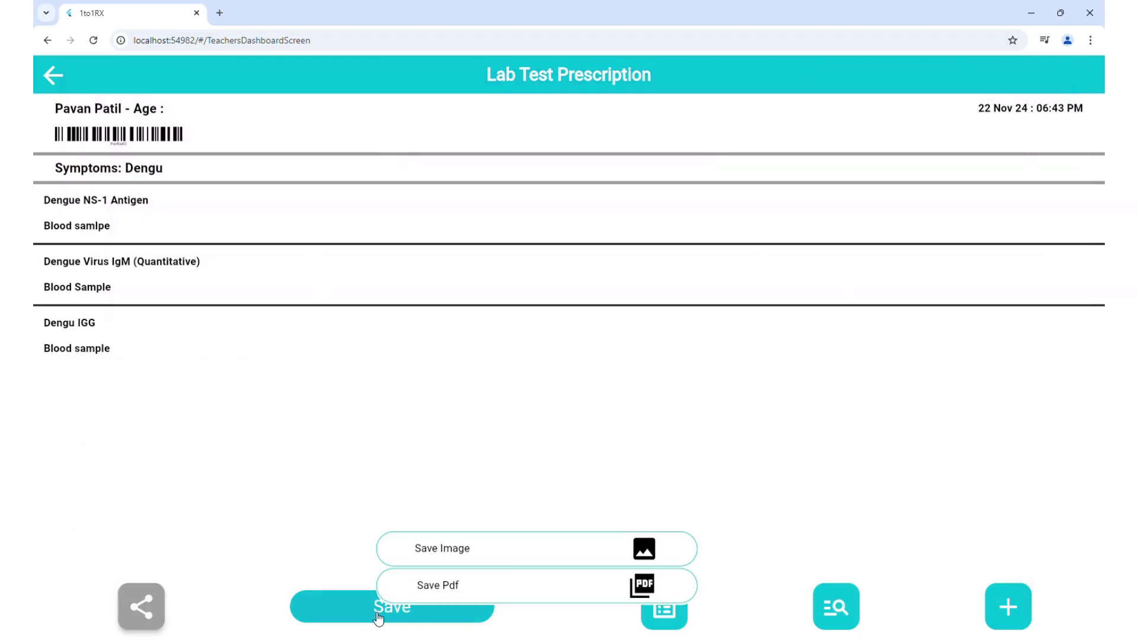
left_click(505, 548)
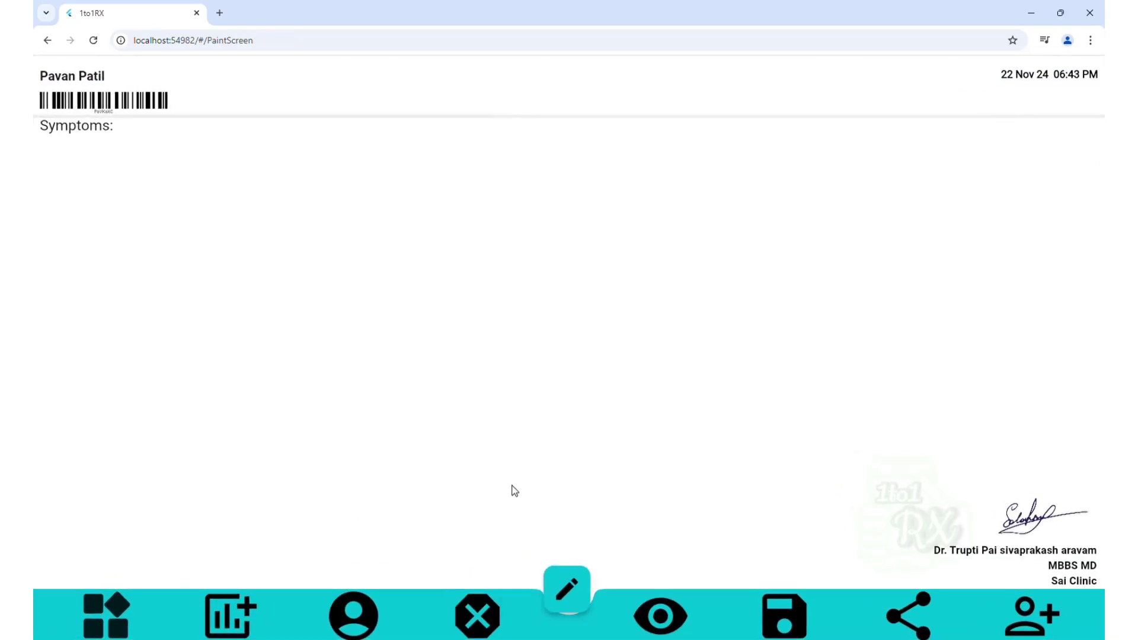
left_click(46, 45)
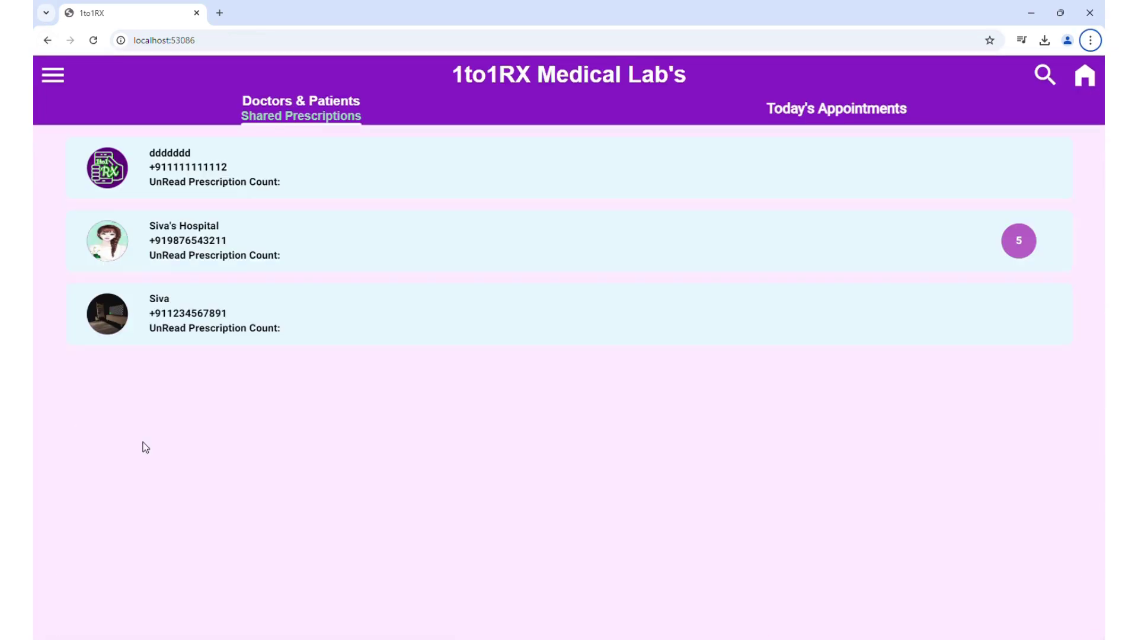
View the November 23, 2024 prescription shared by Siva's Hospital in the medical lab account and return to the shared prescriptions.
left_click(442, 249)
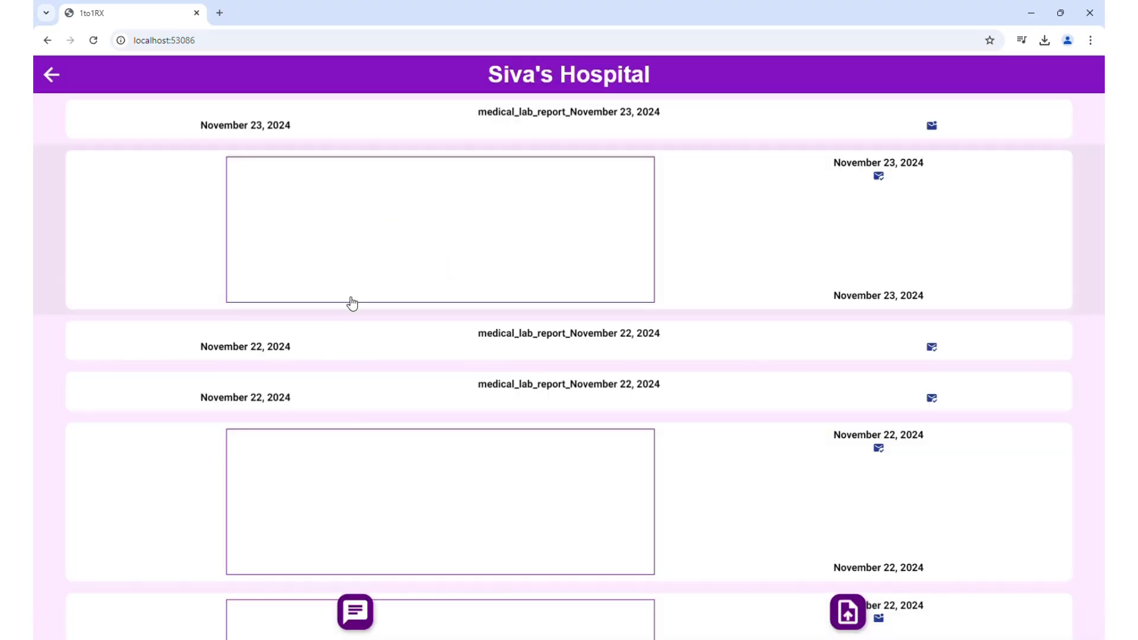
left_click(358, 234)
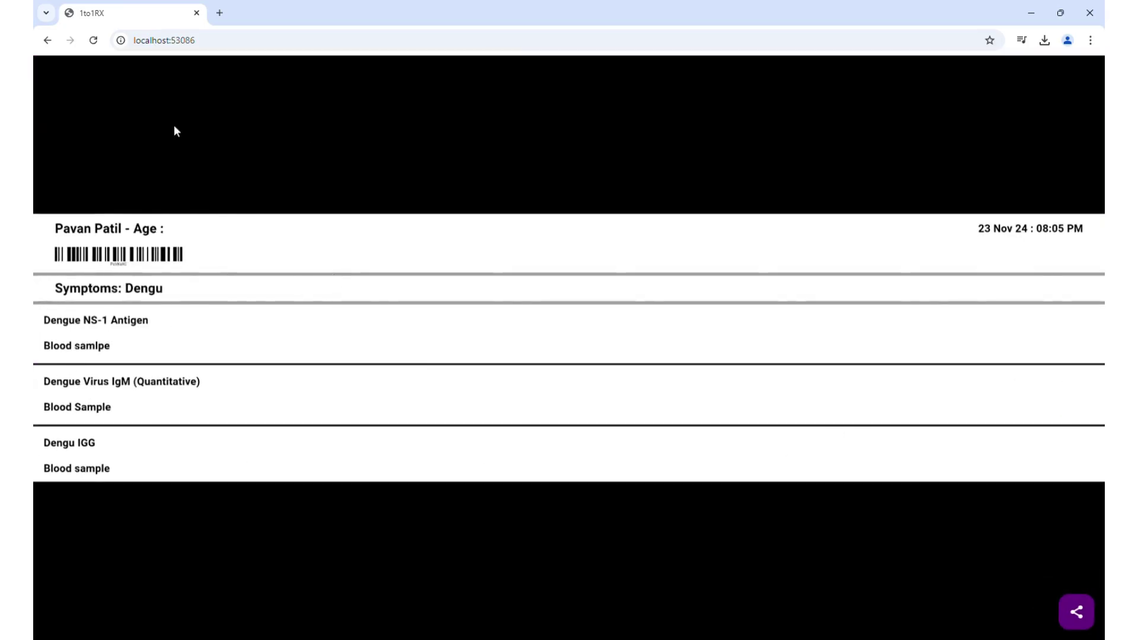
left_click(47, 40)
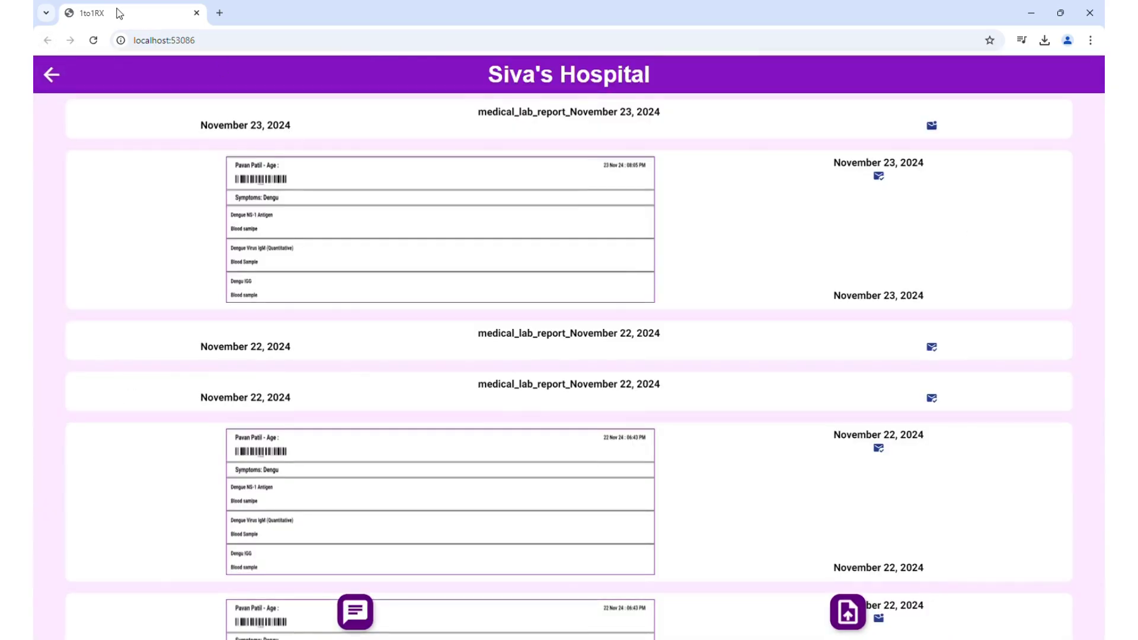
left_click(52, 81)
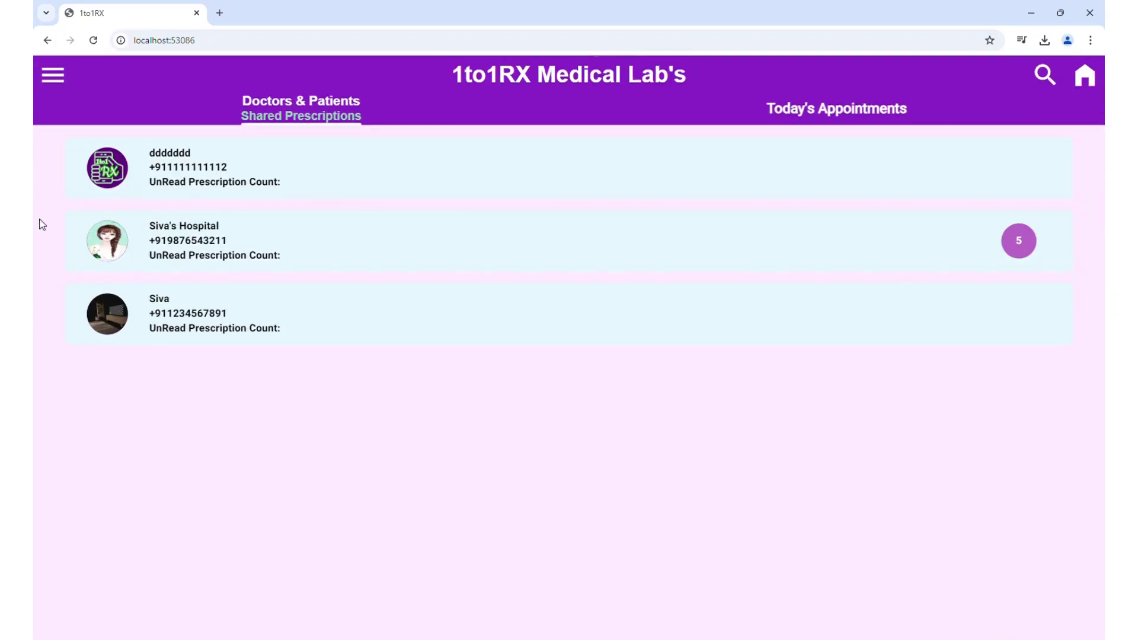
Open the Lab Test Report Generator through the MedLab DashBoard's Generate Reports function.
left_click(54, 80)
left_click(170, 222)
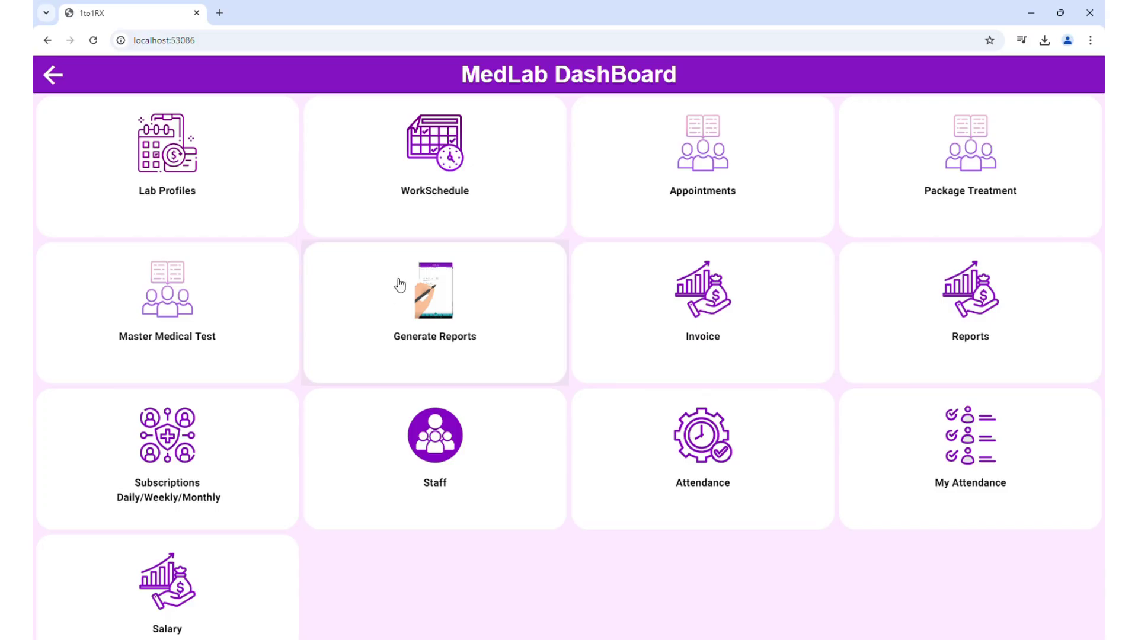
left_click(437, 334)
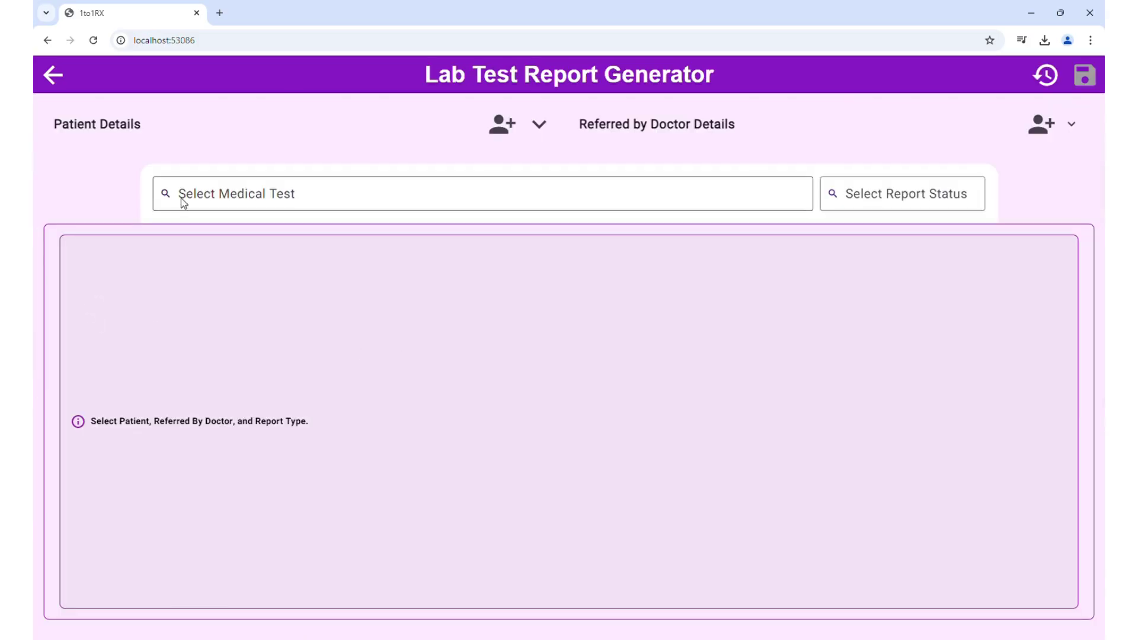
Search for the patient by name, add the patient's own entry to the report and check the patient details.
left_click(503, 124)
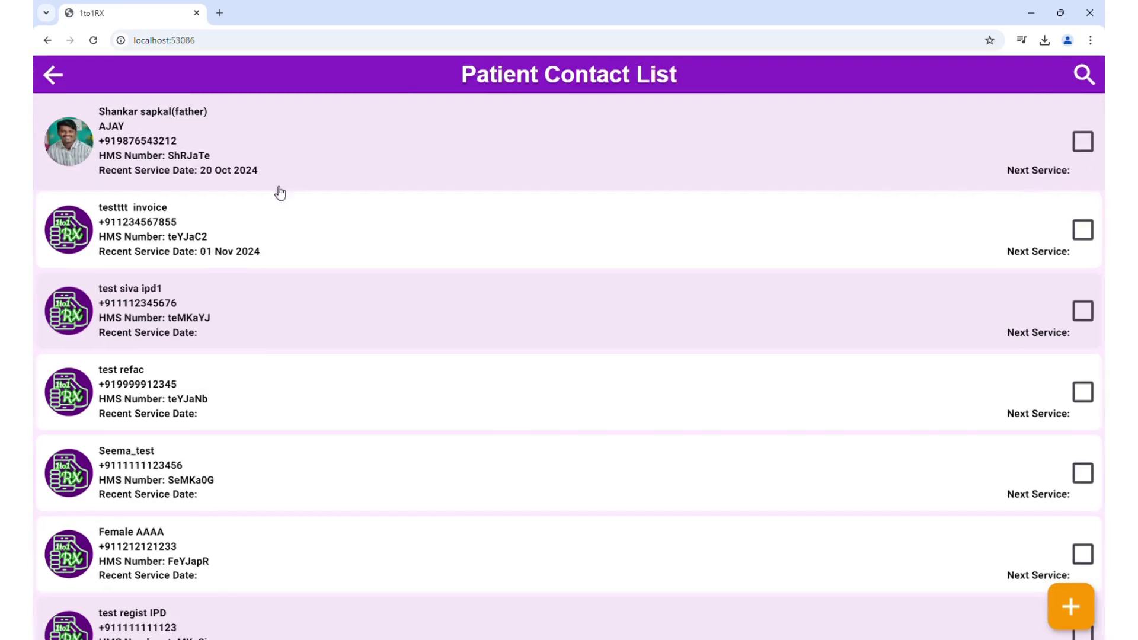
left_click(1084, 74)
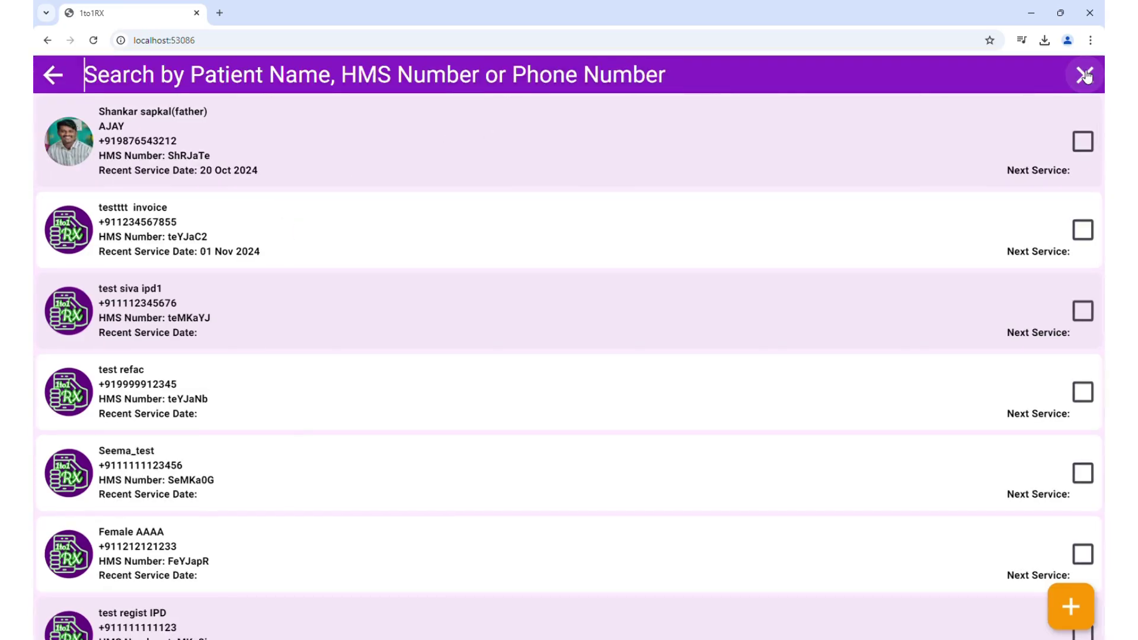
type("pav")
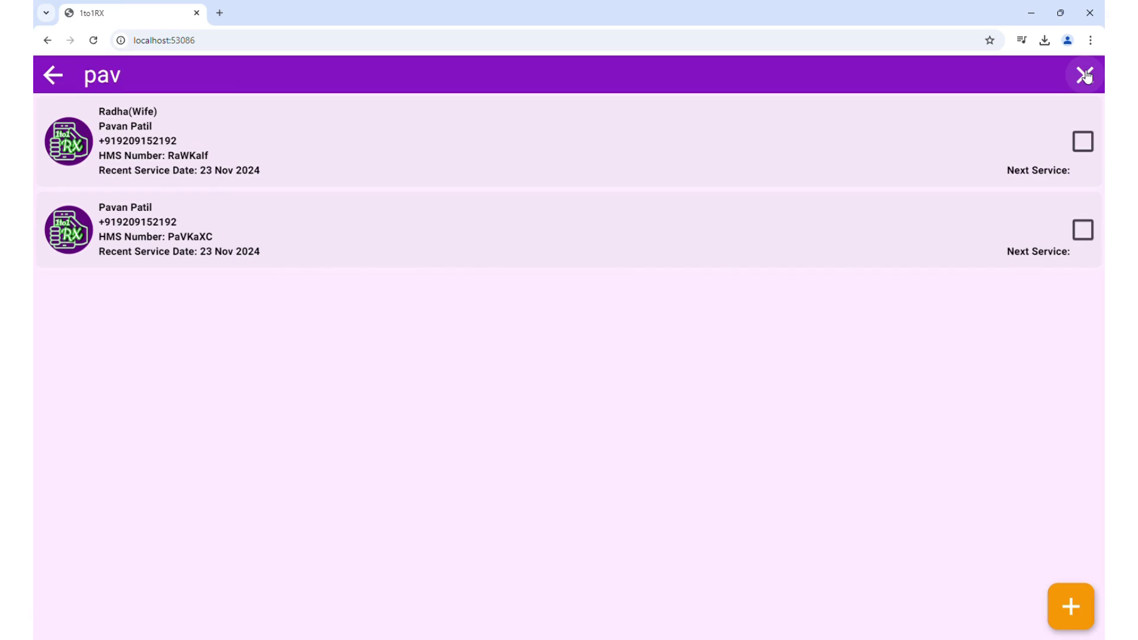
left_click(362, 245)
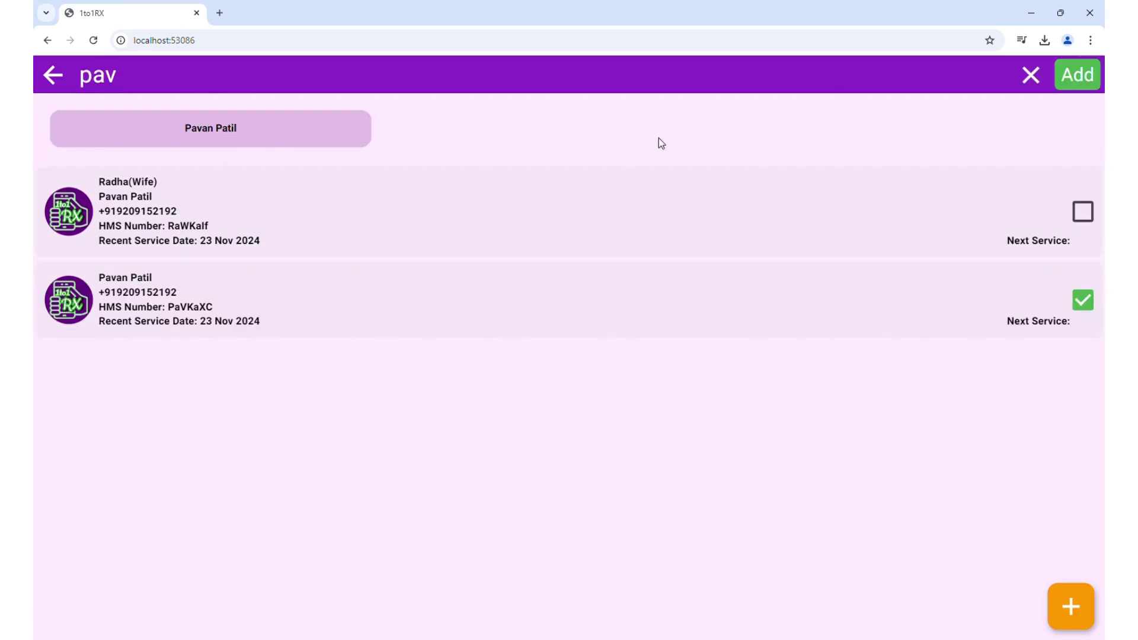
left_click(1097, 81)
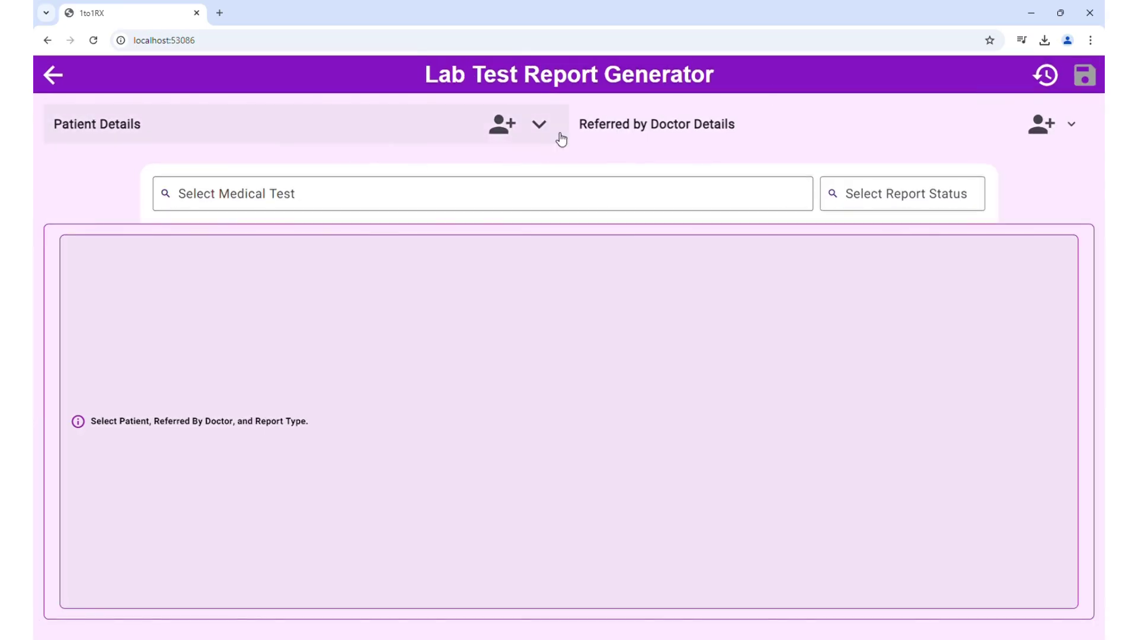
left_click(541, 125)
left_click(546, 129)
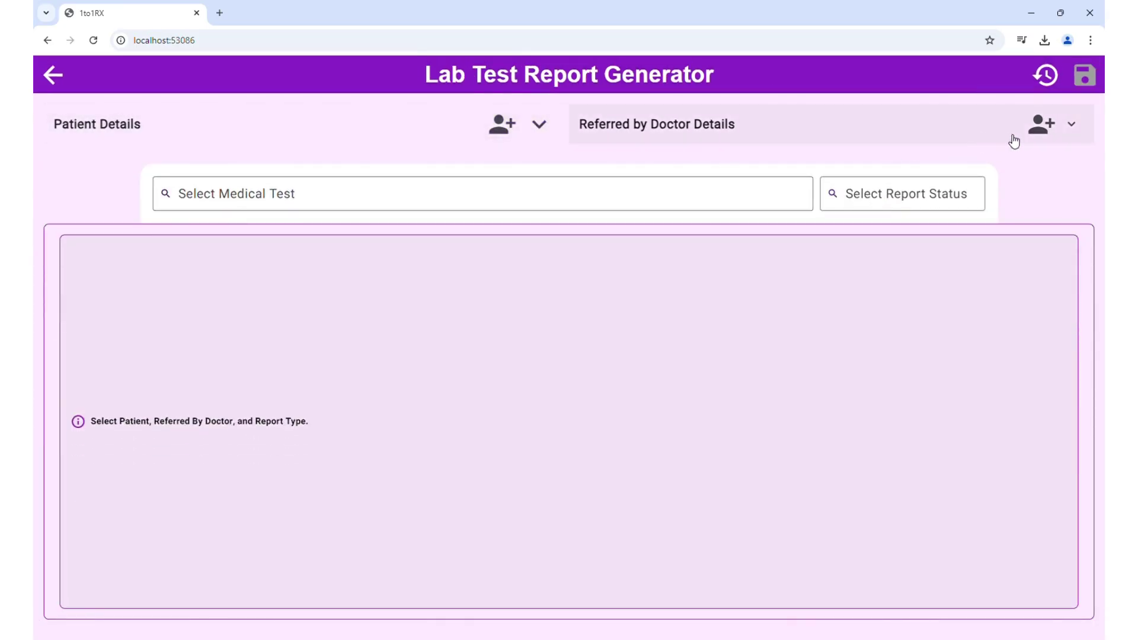
Add the referring doctor to the report from the doctors' contact list.
left_click(1040, 127)
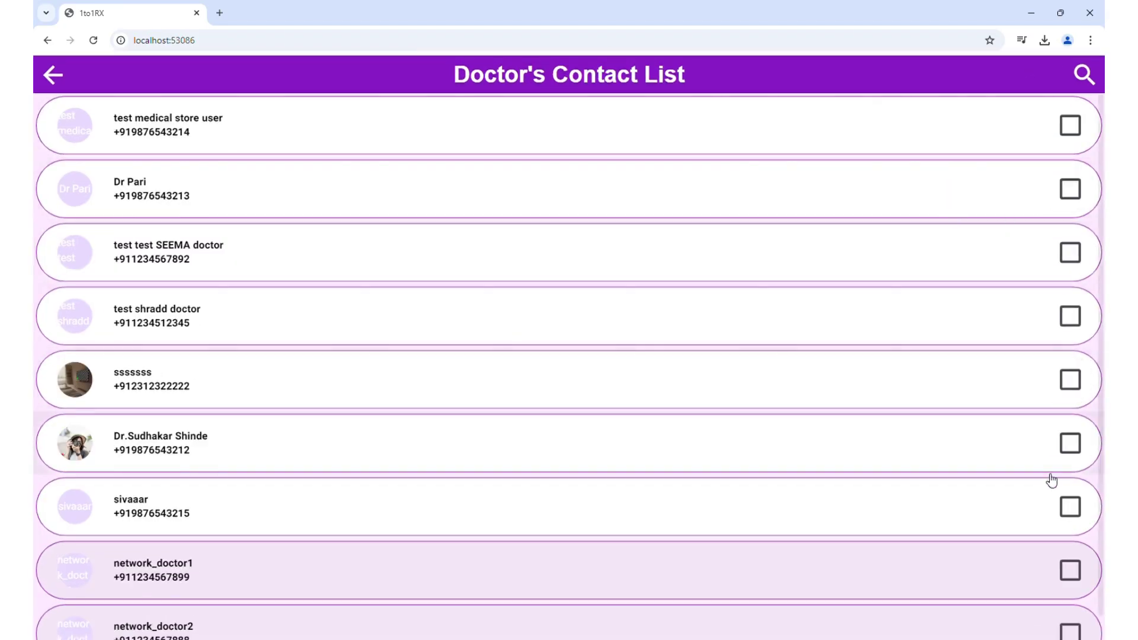
left_click(1075, 451)
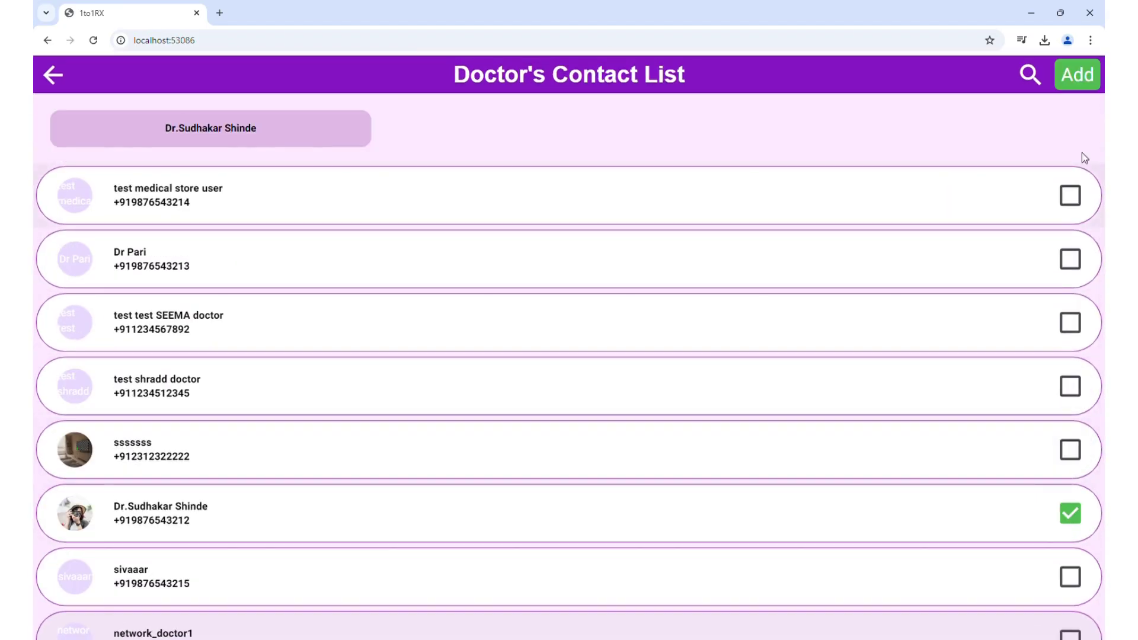
left_click(1094, 81)
Select DENGUE IGG as the medical test and set the report status to Report Generated.
left_click(224, 199)
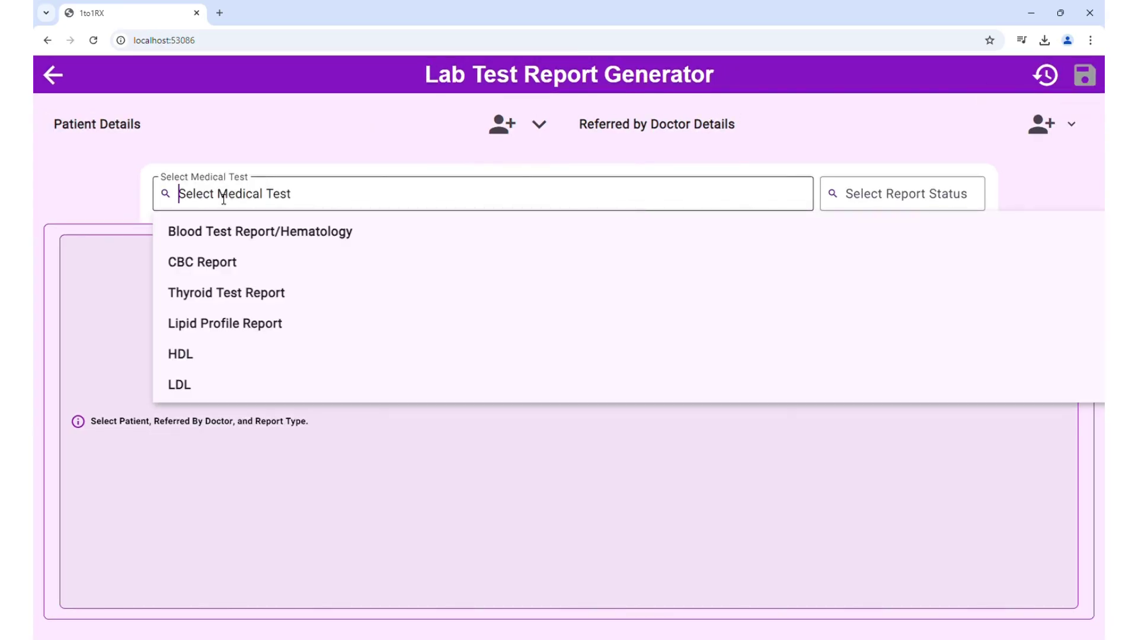
type("den")
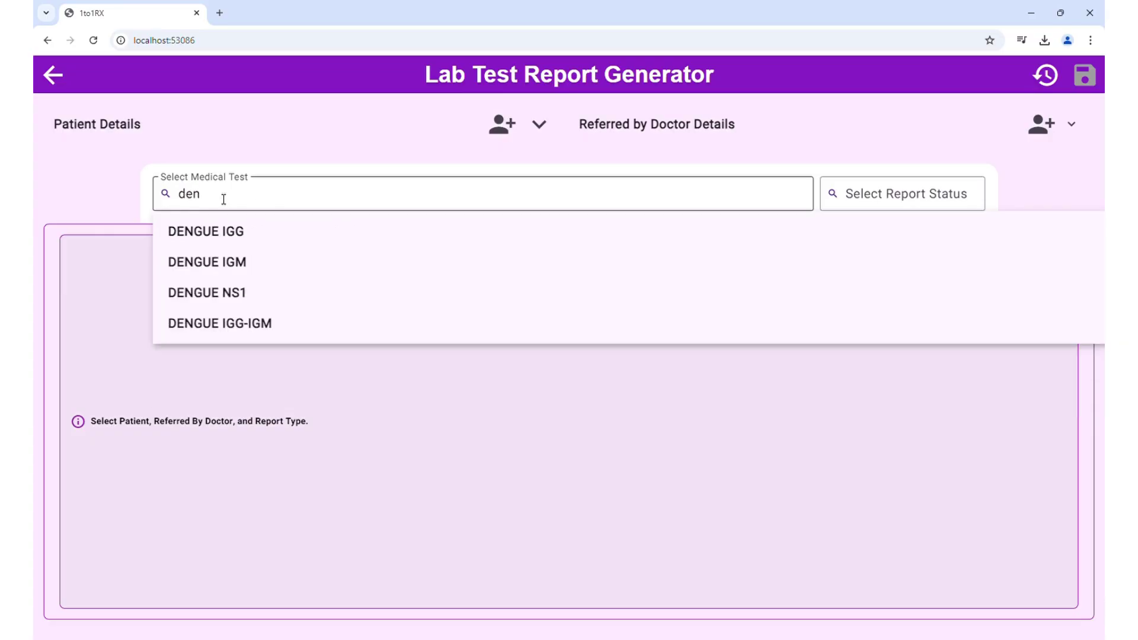
left_click(205, 238)
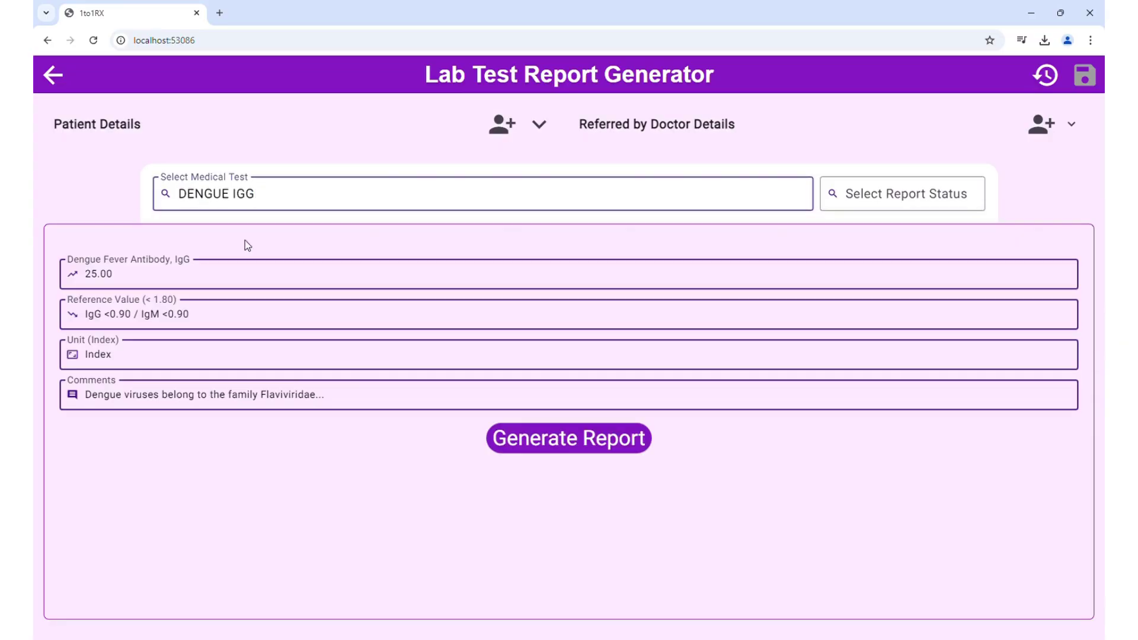
left_click(960, 198)
left_click(932, 230)
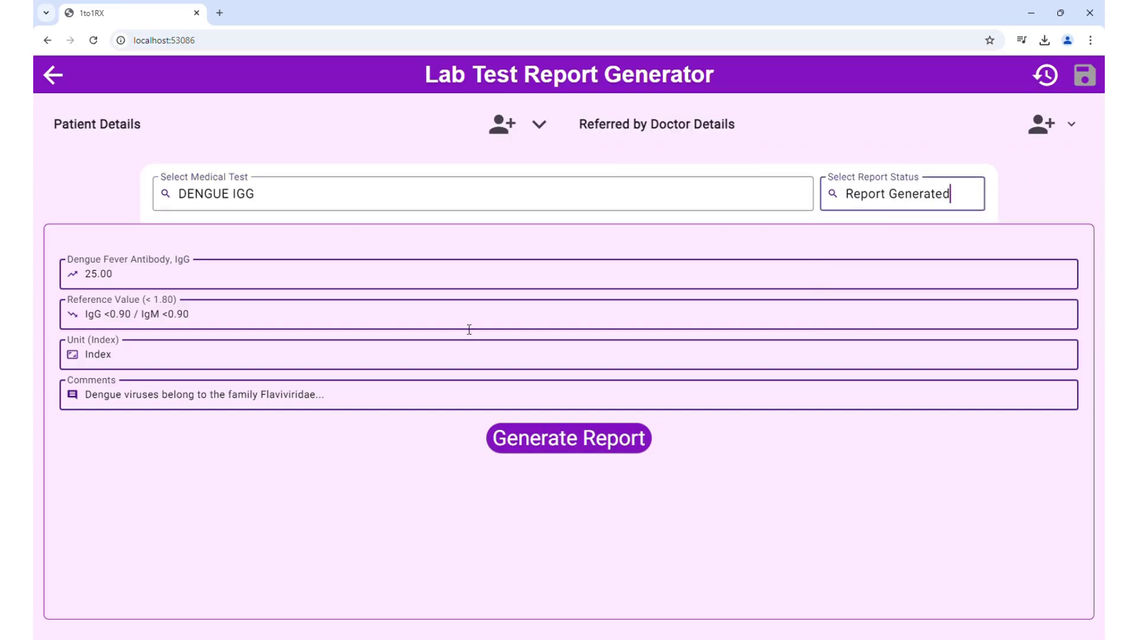
Set the Dengue Fever Antibody, IgG result to 22 and generate the report.
key("Tab")
type("22")
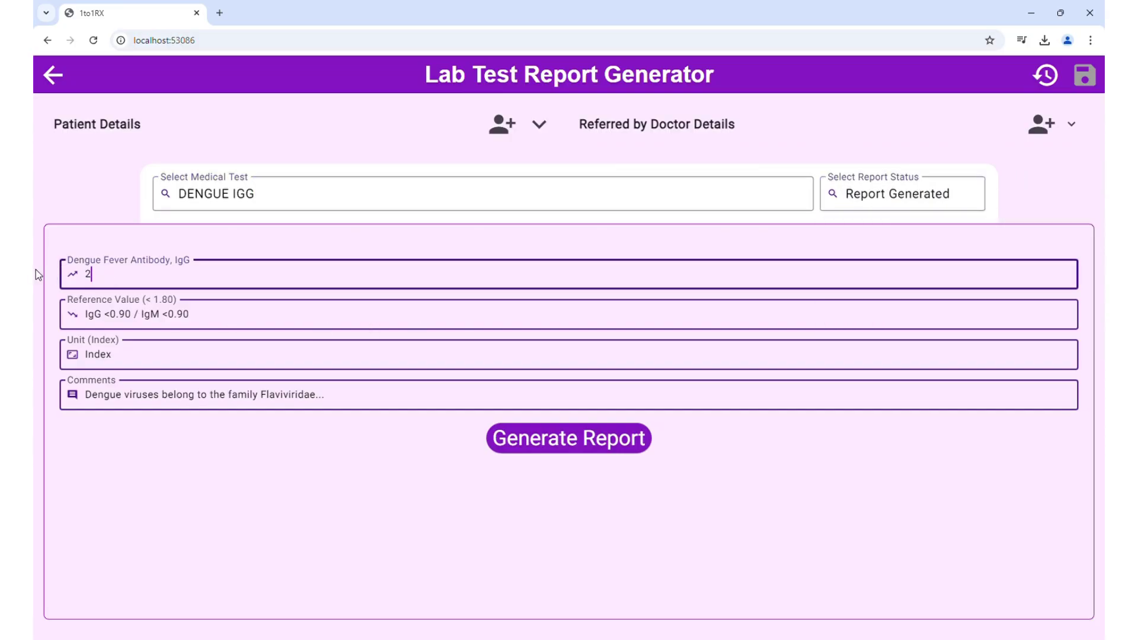
left_click(577, 442)
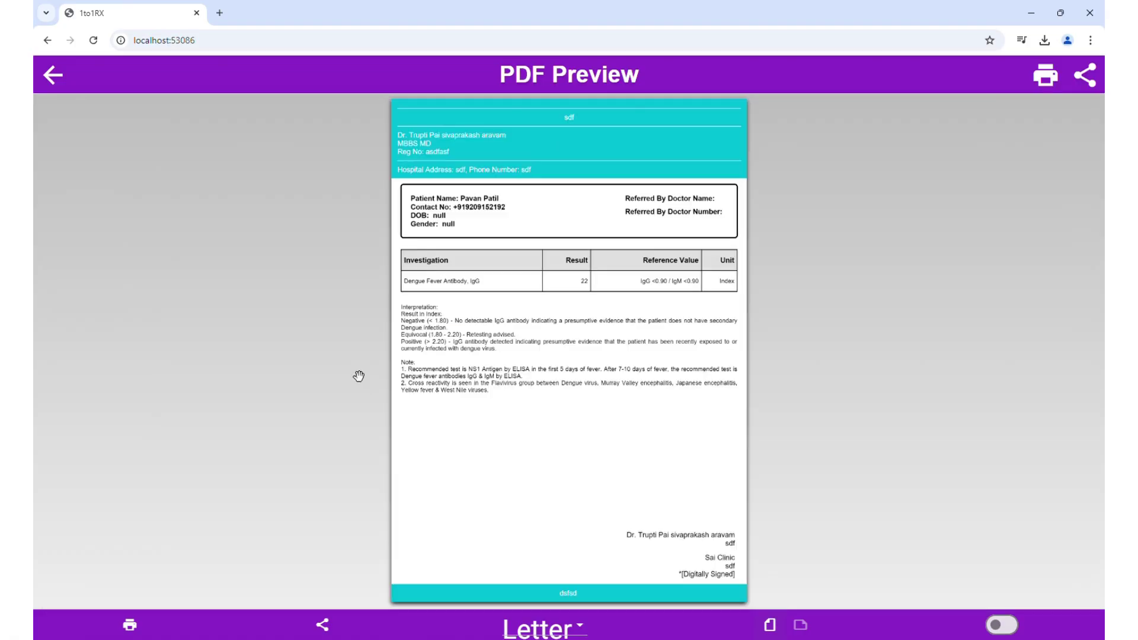
Share the generated DENGUE IGG report with the first doctor in the 1to1RX doctors list, check the shared documents and return to the preview.
left_click(1096, 85)
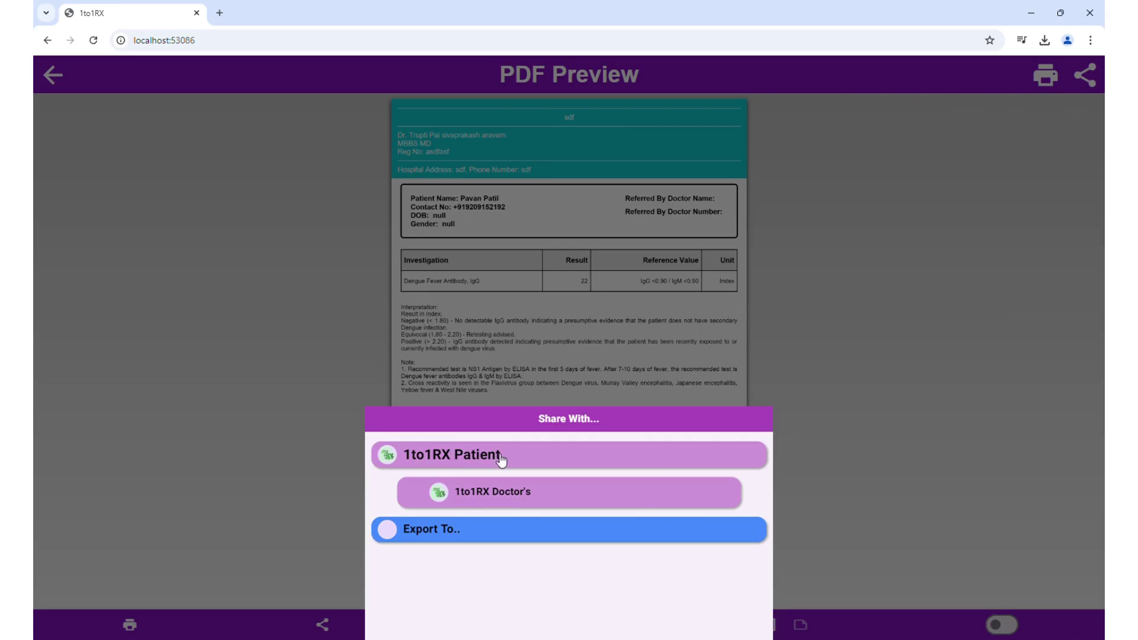
left_click(503, 491)
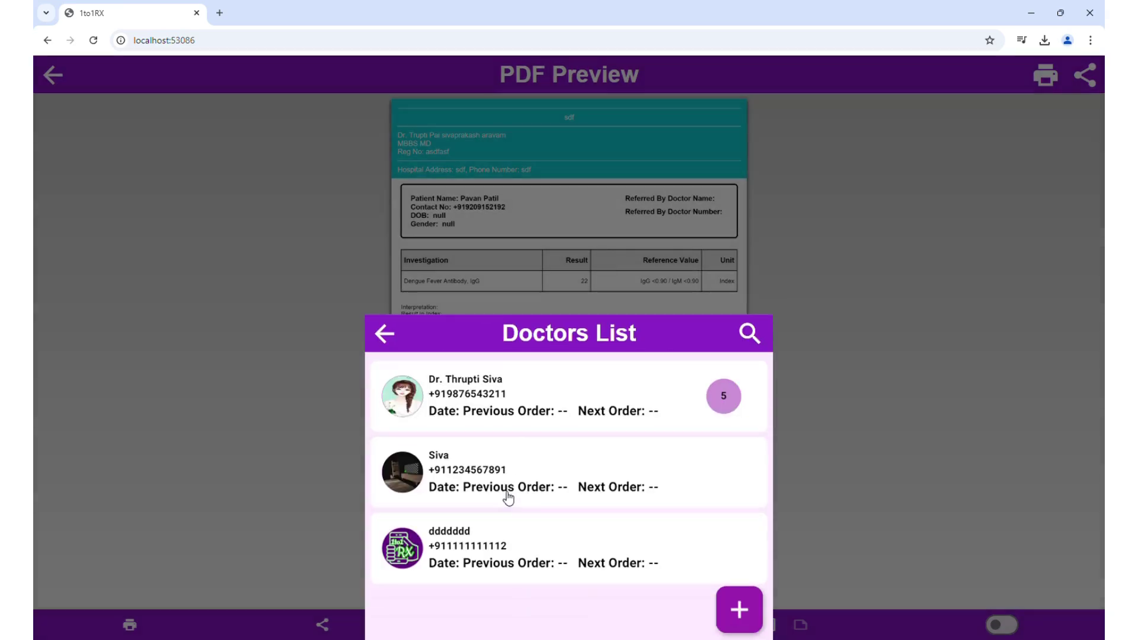
left_click(483, 405)
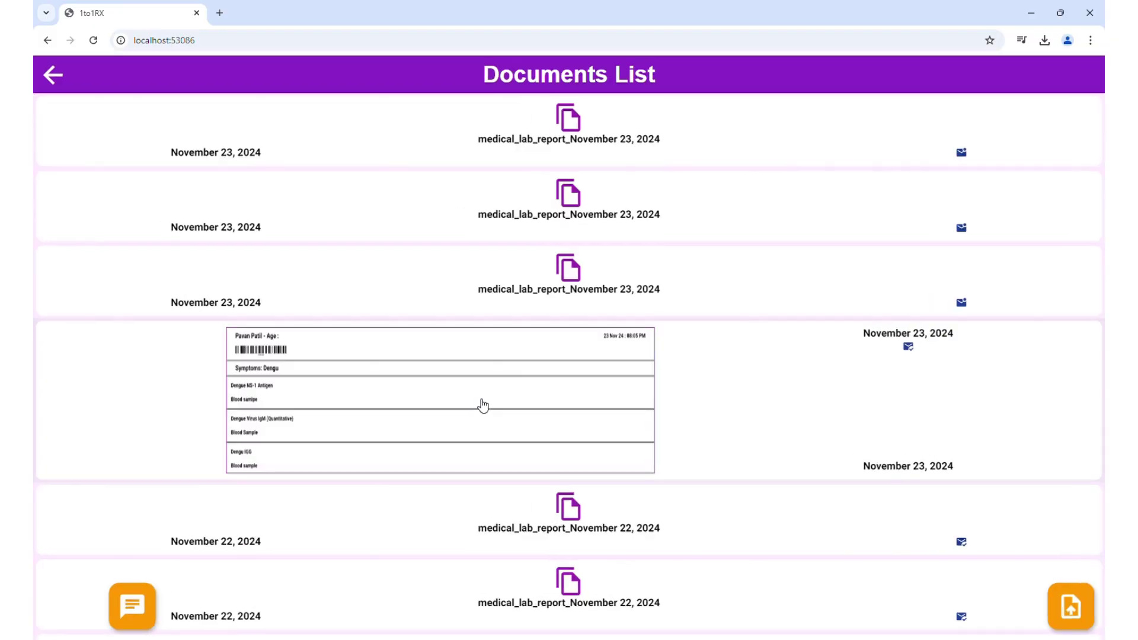
left_click(52, 75)
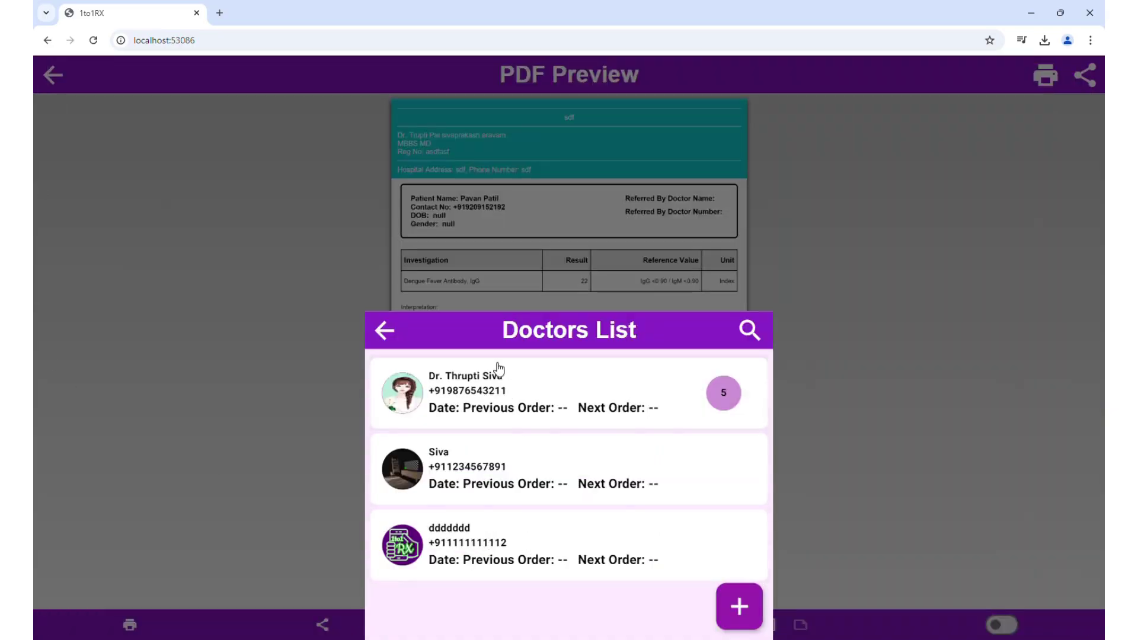
left_click(390, 332)
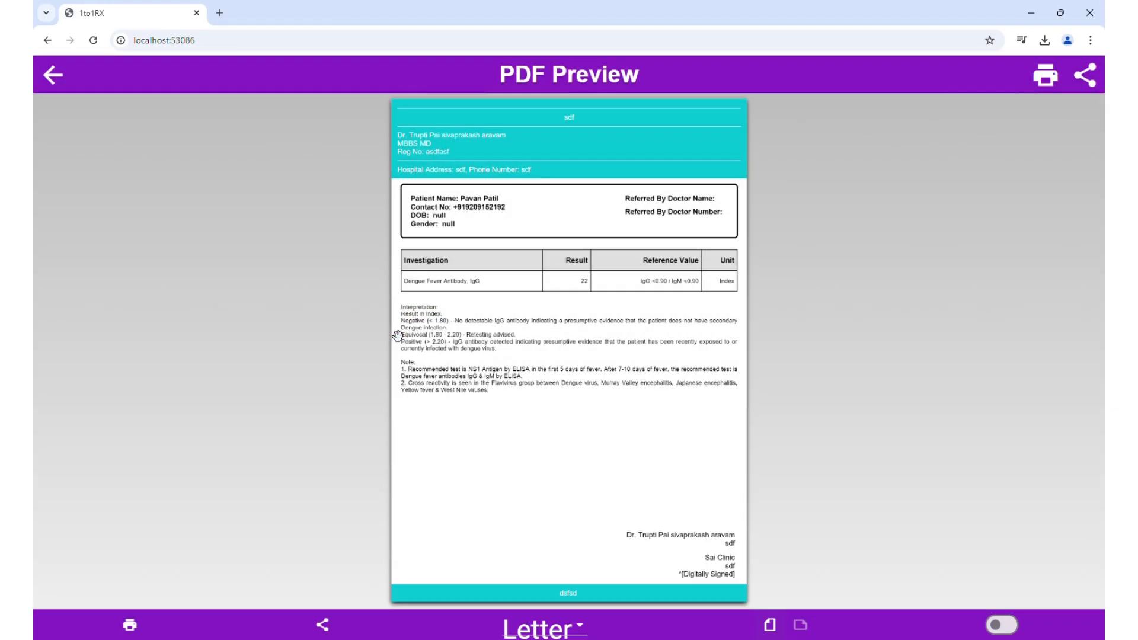
Leave the report generator, open the patient invoice and remove its Dengue NS-1 Antigen and IGG items.
left_click(54, 75)
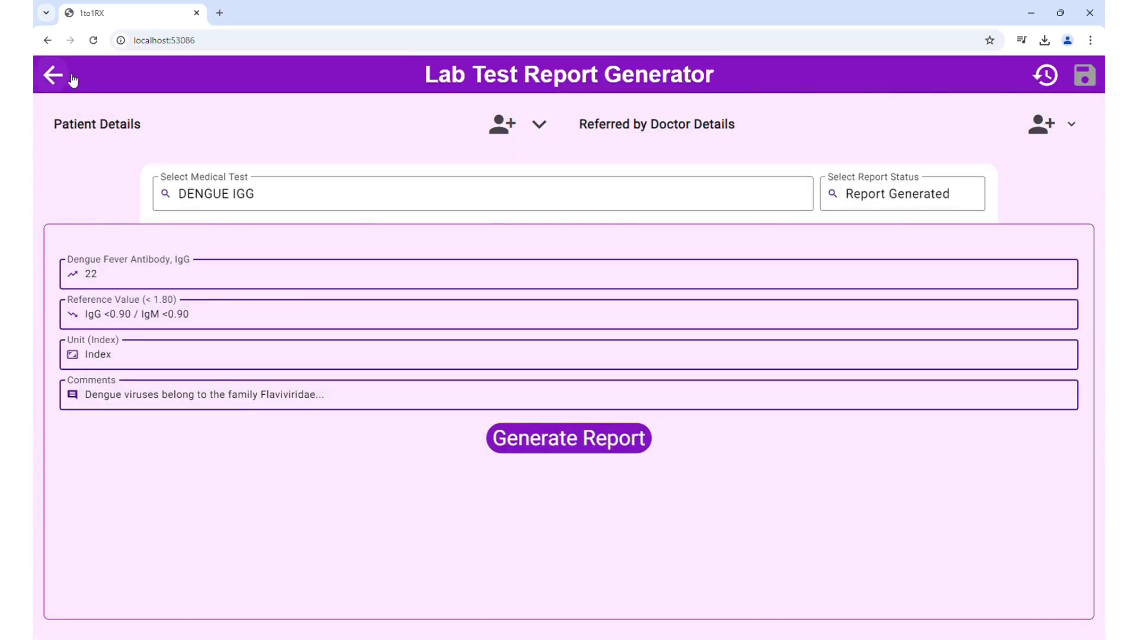
left_click(56, 79)
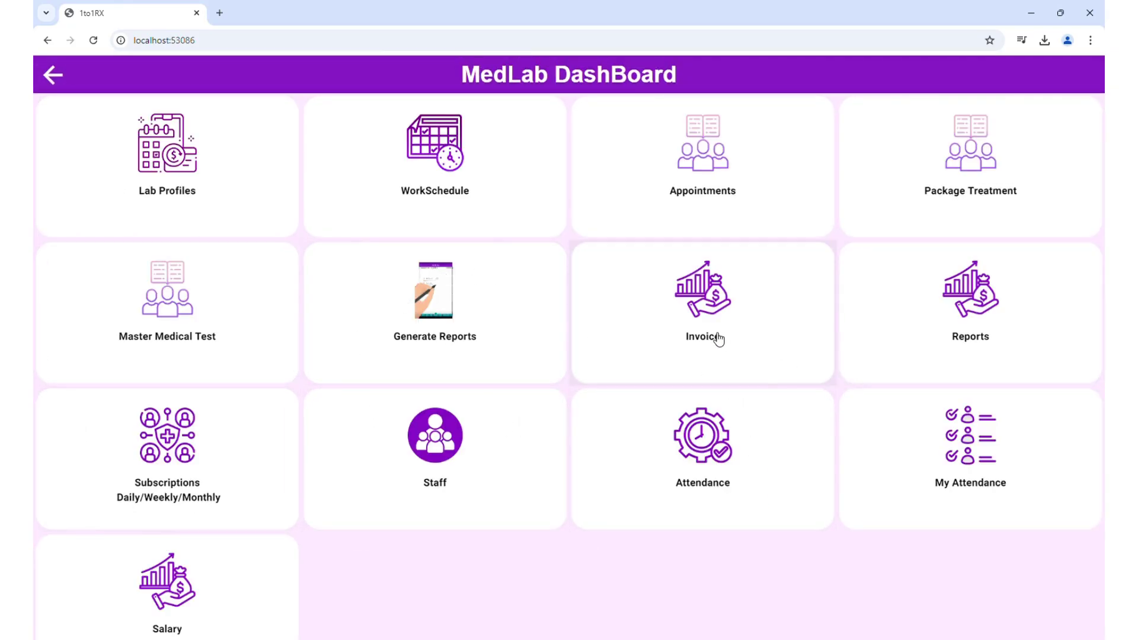
left_click(740, 343)
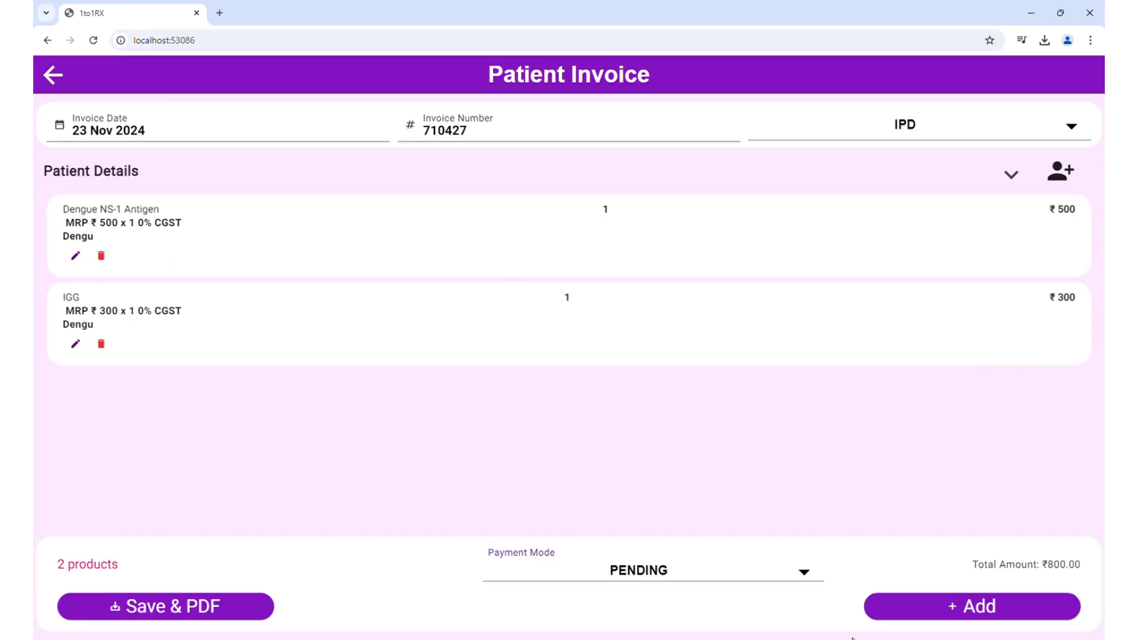
left_click(97, 264)
left_click(101, 257)
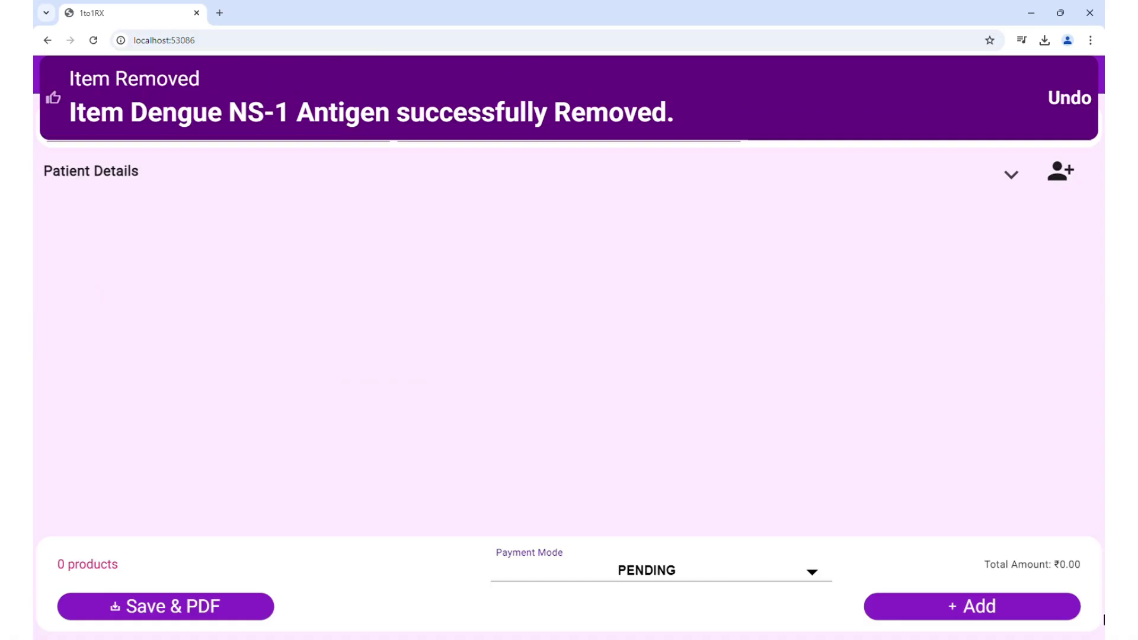
Add the IgG medical test to the invoice with an MRP of 300.
left_click(963, 611)
left_click(524, 508)
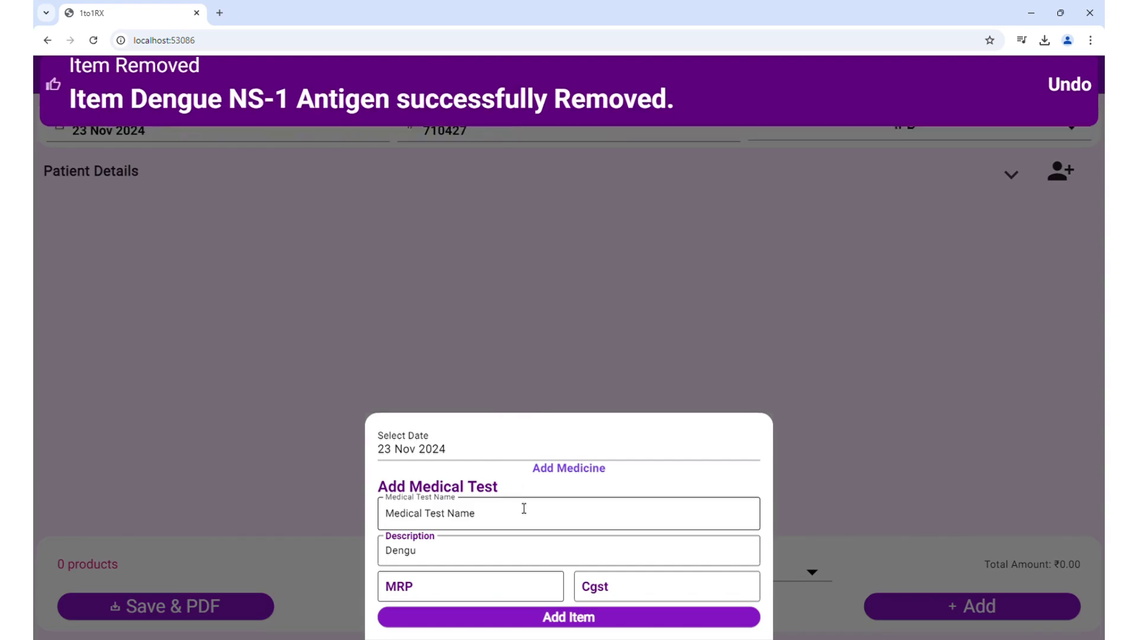
type("i")
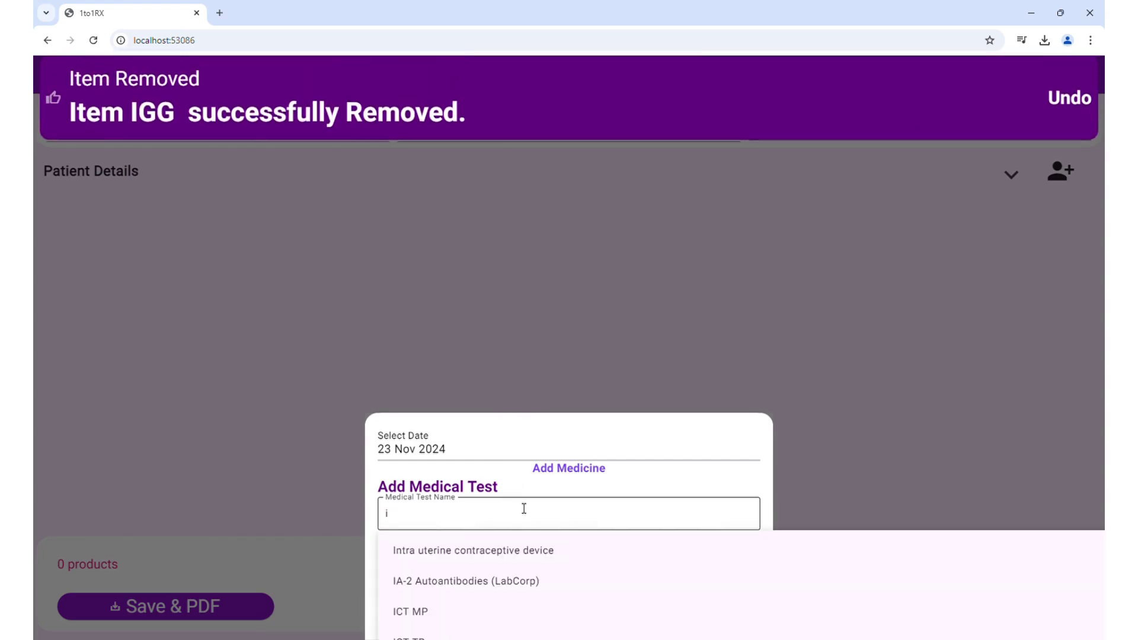
type("gg")
left_click(438, 551)
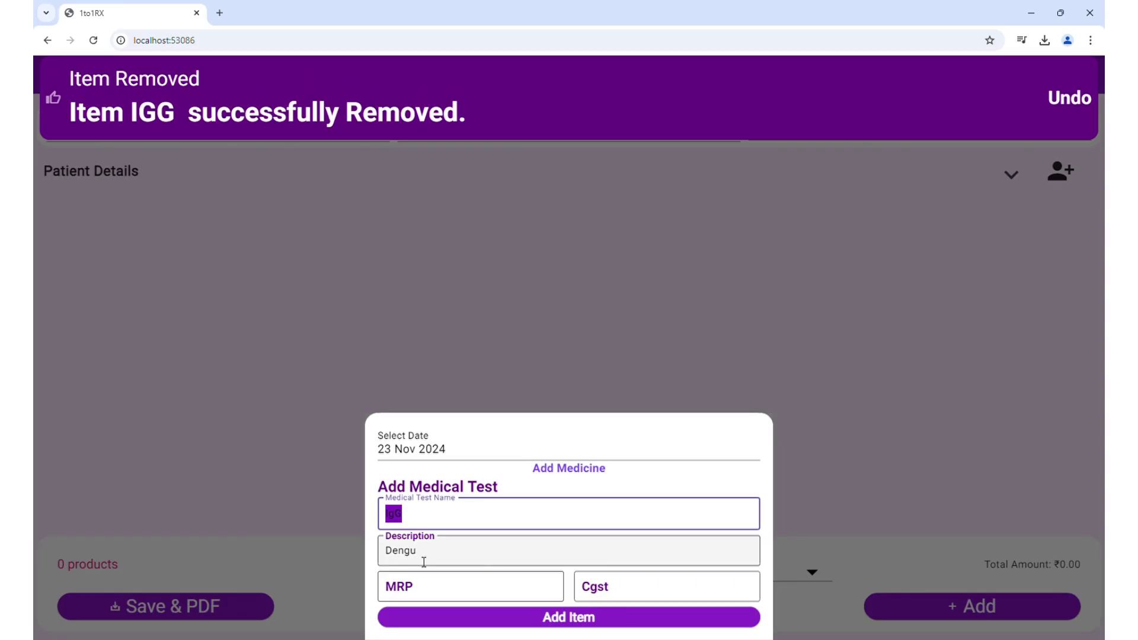
left_click(452, 587)
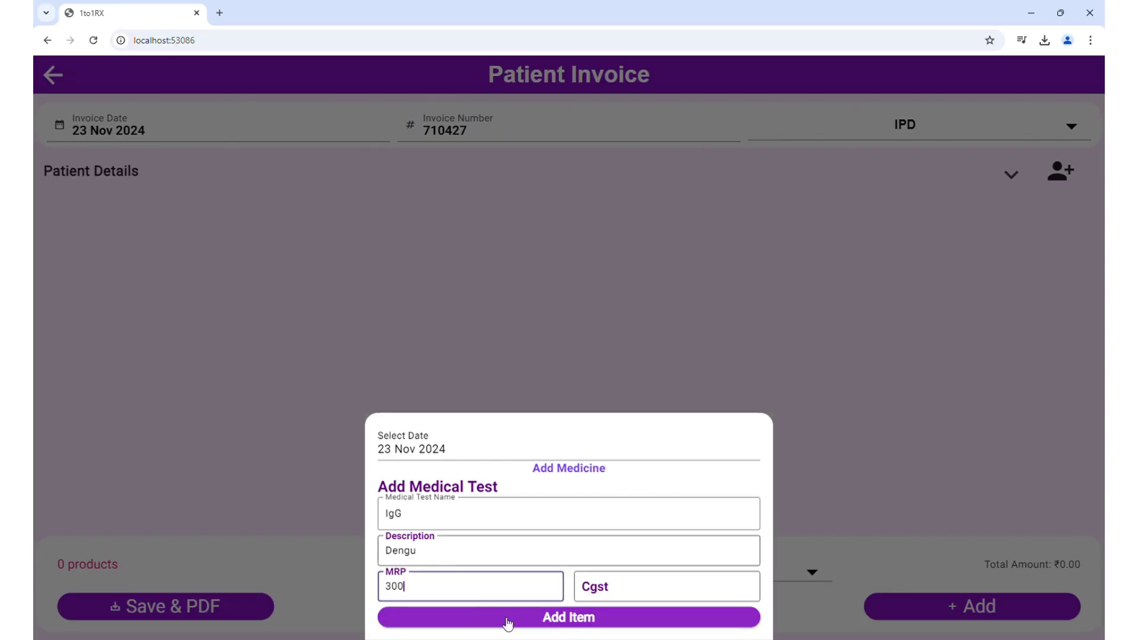
left_click(530, 619)
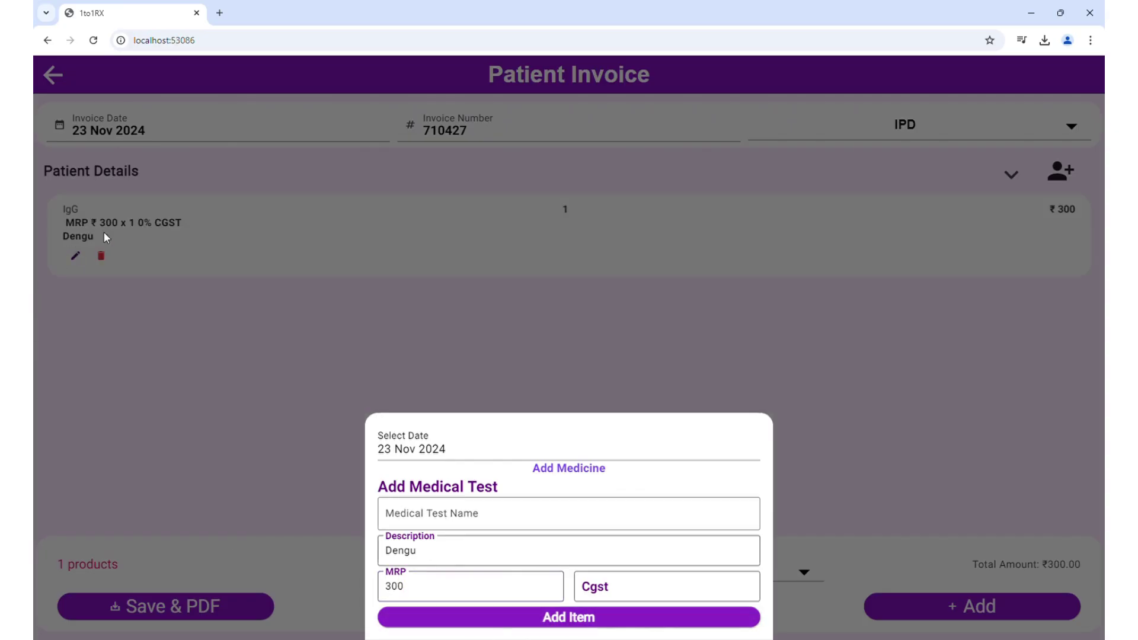
Add the Dengue NS-1 Antigen medical test to the invoice with an MRP of 500 and finish adding items.
left_click(459, 525)
type("D")
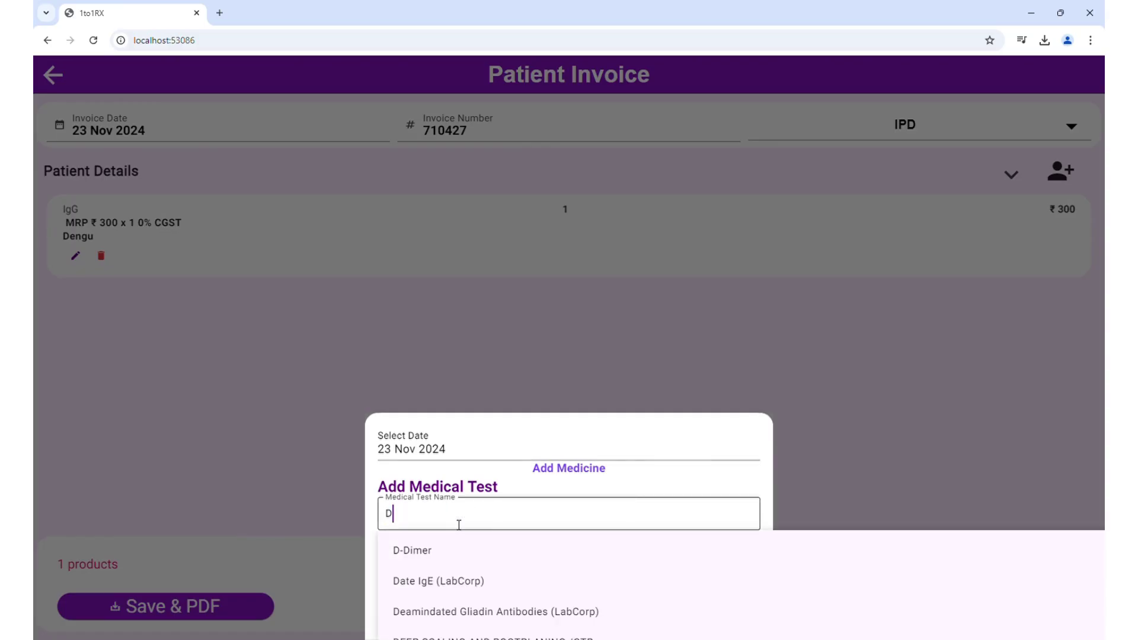
type("engu")
left_click(471, 550)
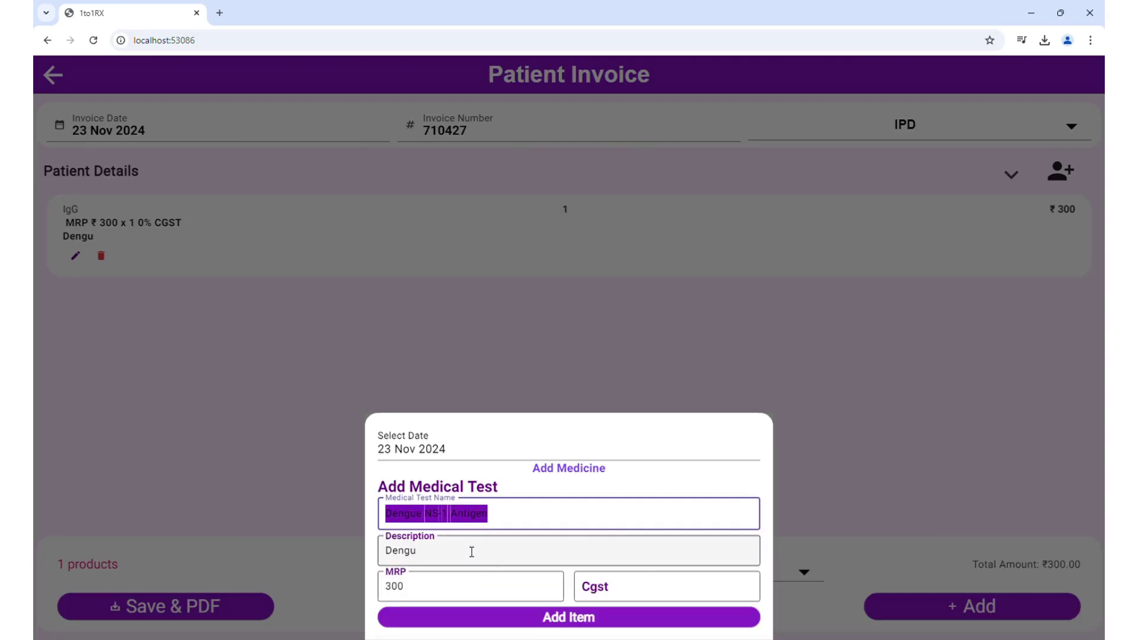
left_click(440, 584)
type("500")
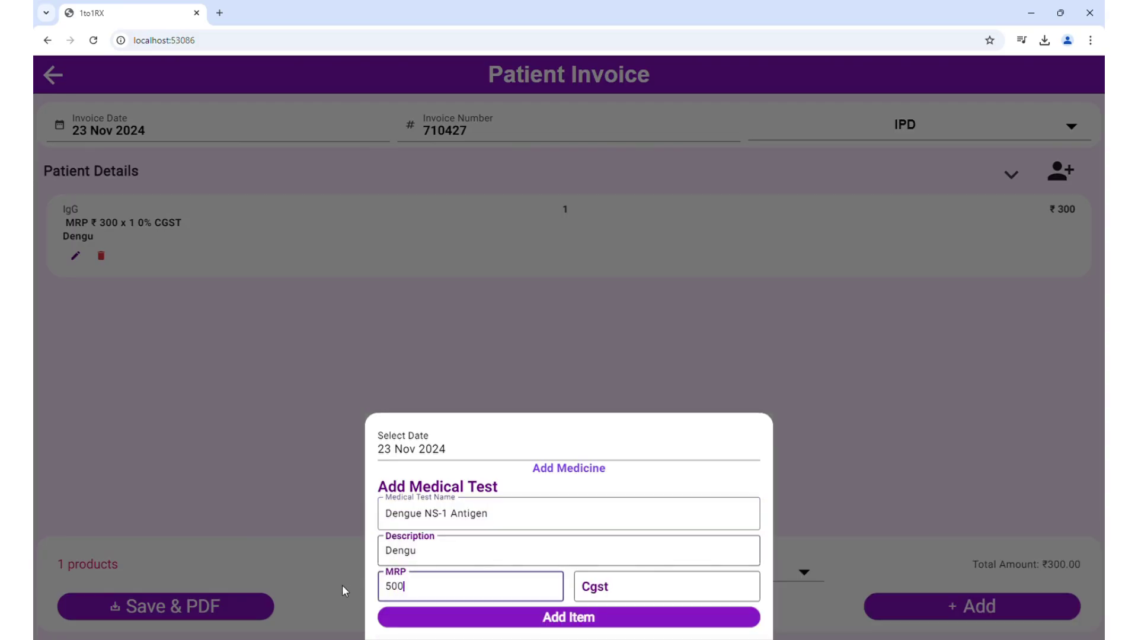
left_click(489, 624)
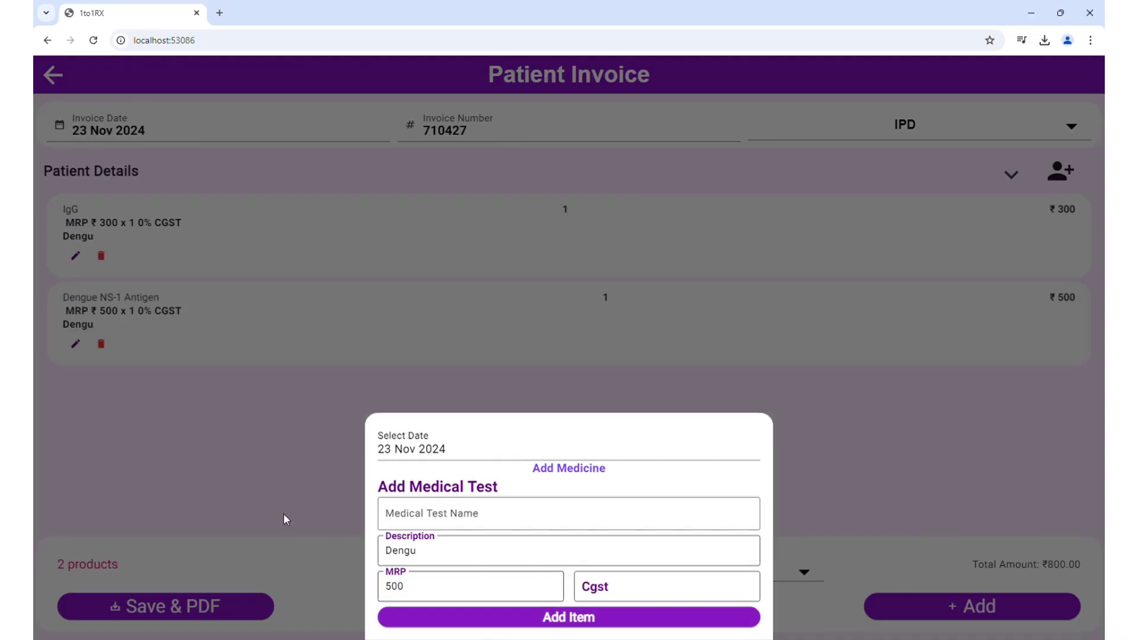
left_click(258, 490)
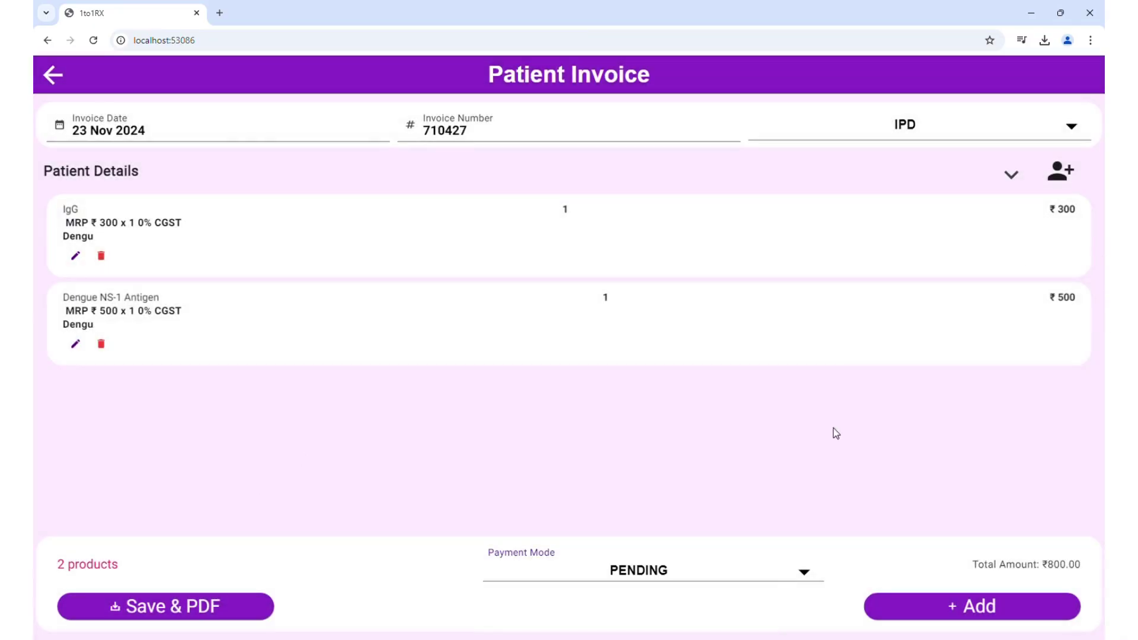
Save the invoice as a PDF, export it, share it with the 1to1RX patient and leave the invoice.
left_click(205, 615)
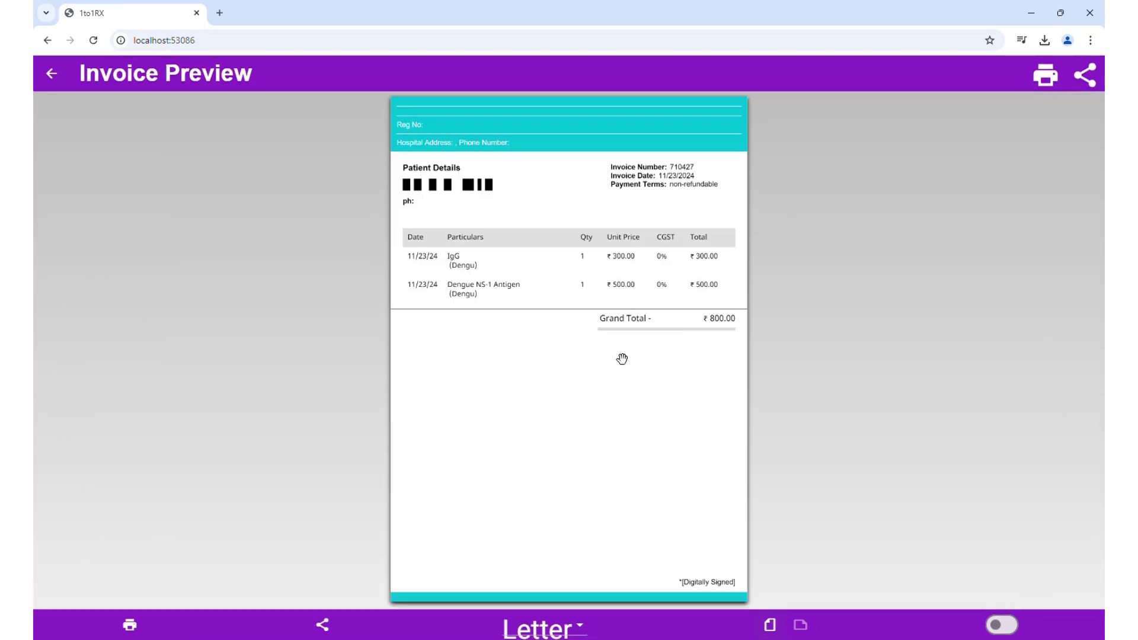
left_click(323, 625)
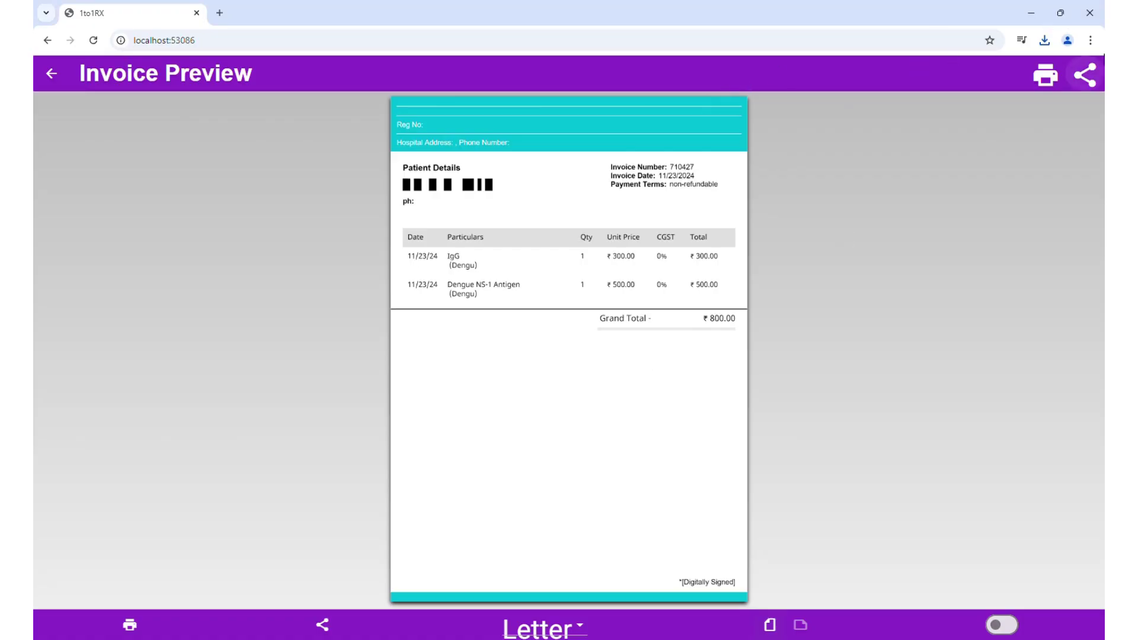
left_click(1096, 74)
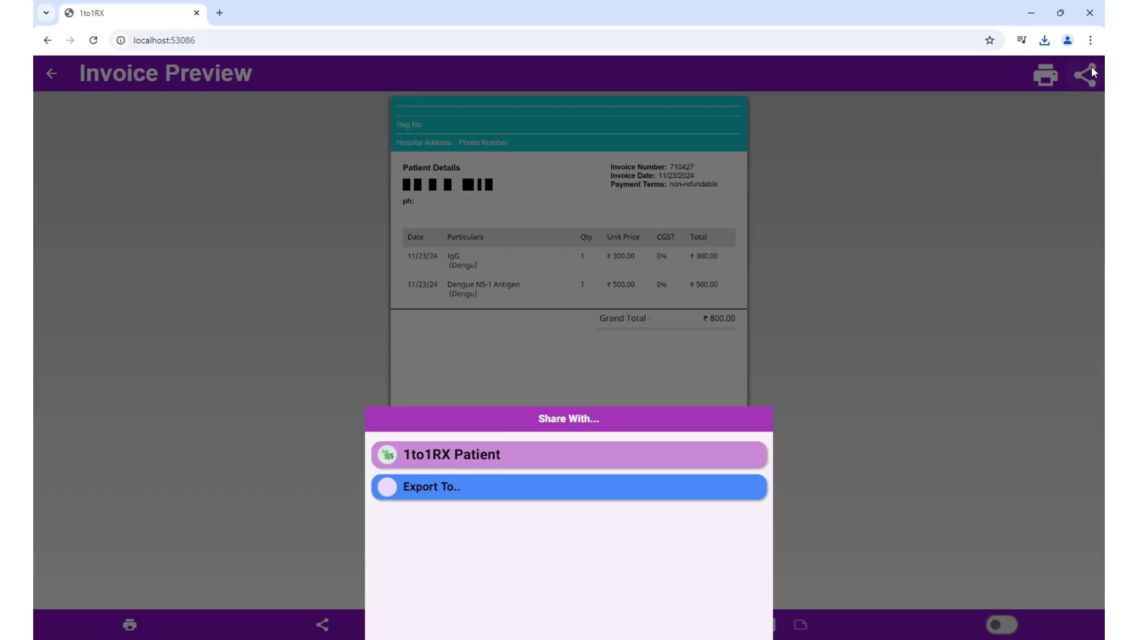
left_click(528, 462)
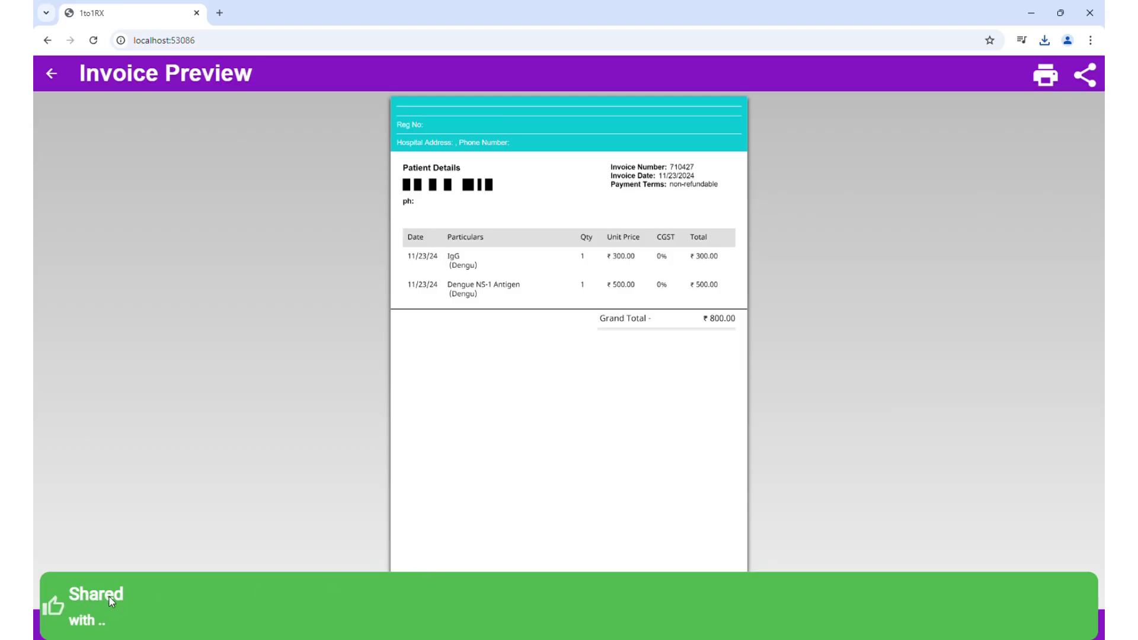
left_click(51, 73)
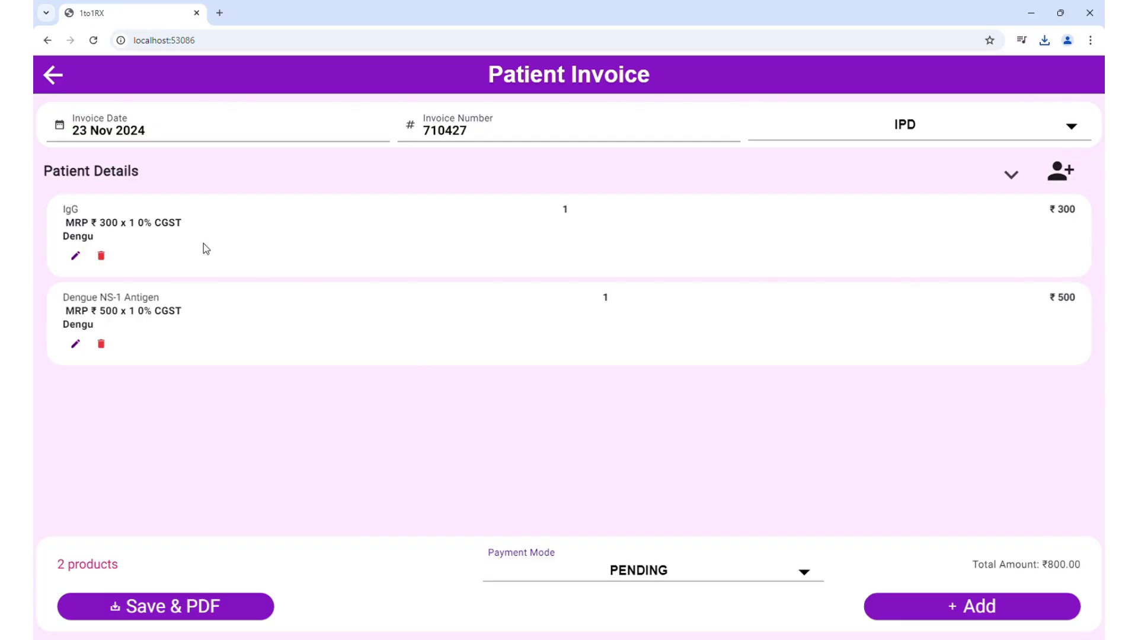
left_click(52, 75)
In the 1to1RX Doctor account, open IPD Management and search the rooms by the patient's name.
scroll(349, 384, "down", 2)
scroll(349, 384, "down", 1)
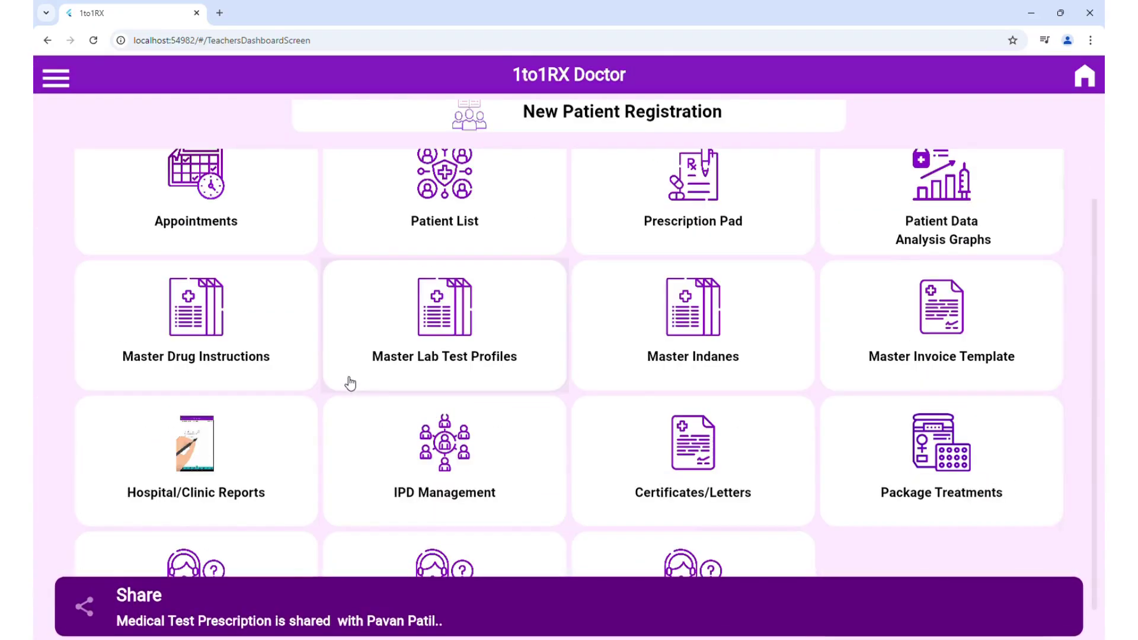
left_click(423, 439)
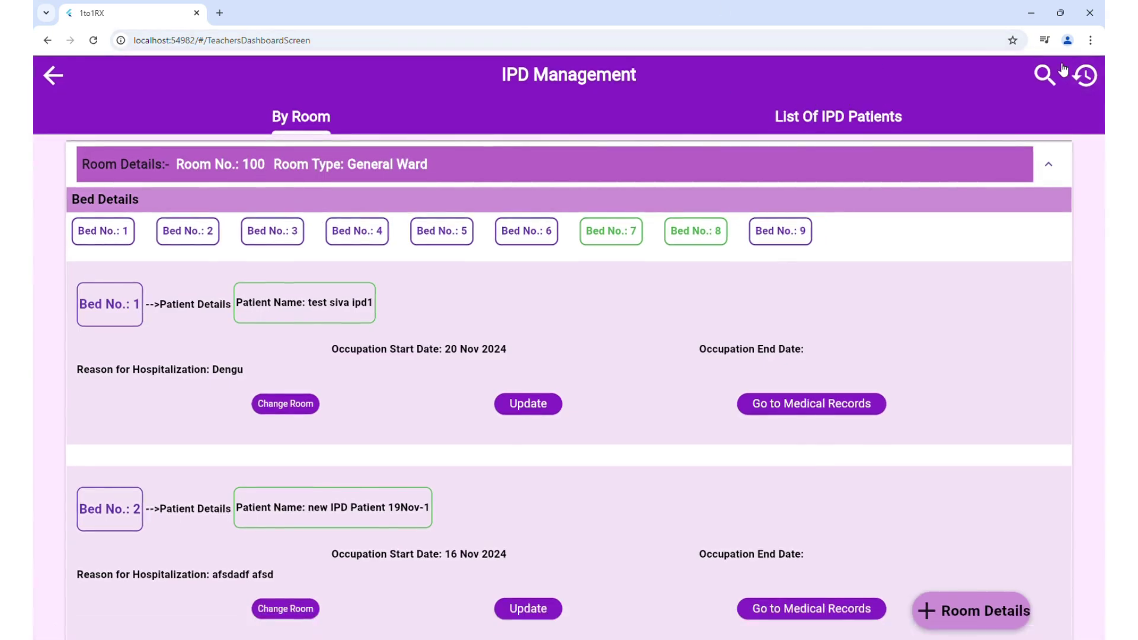
left_click(1046, 73)
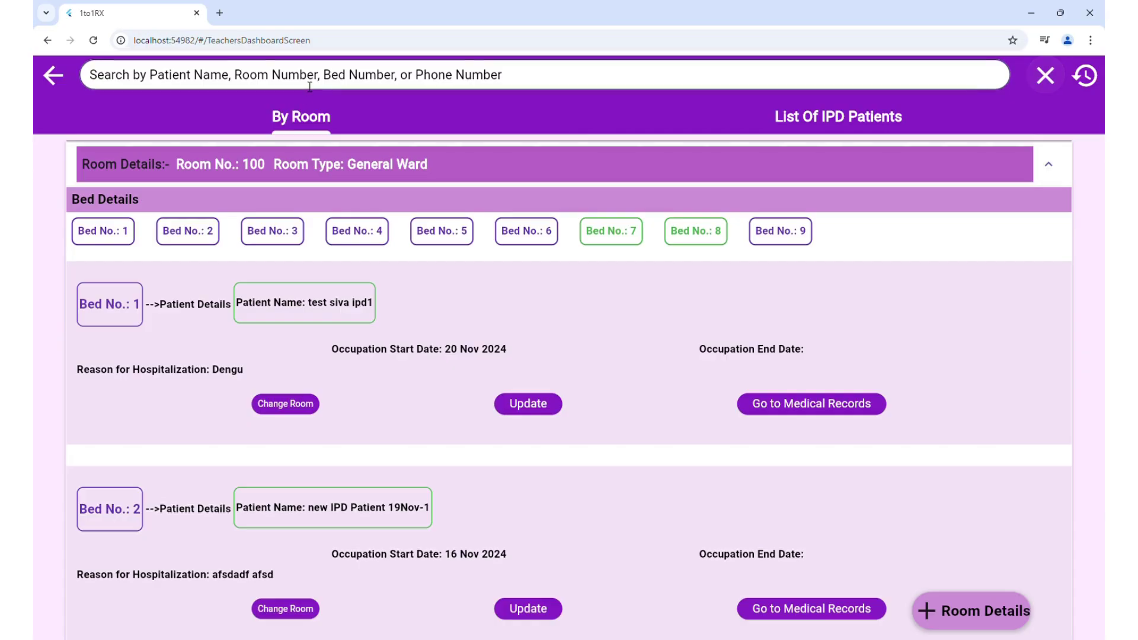
type("pav")
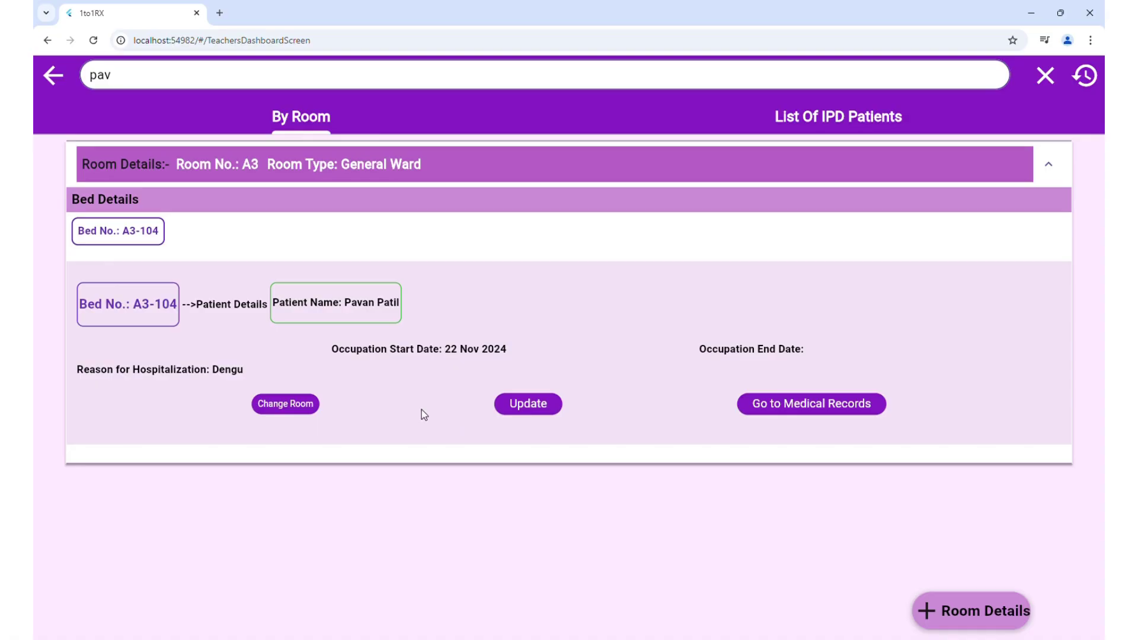
Search the list of IPD patients for the patient by name and open the invoice payment details for that entry.
left_click(829, 116)
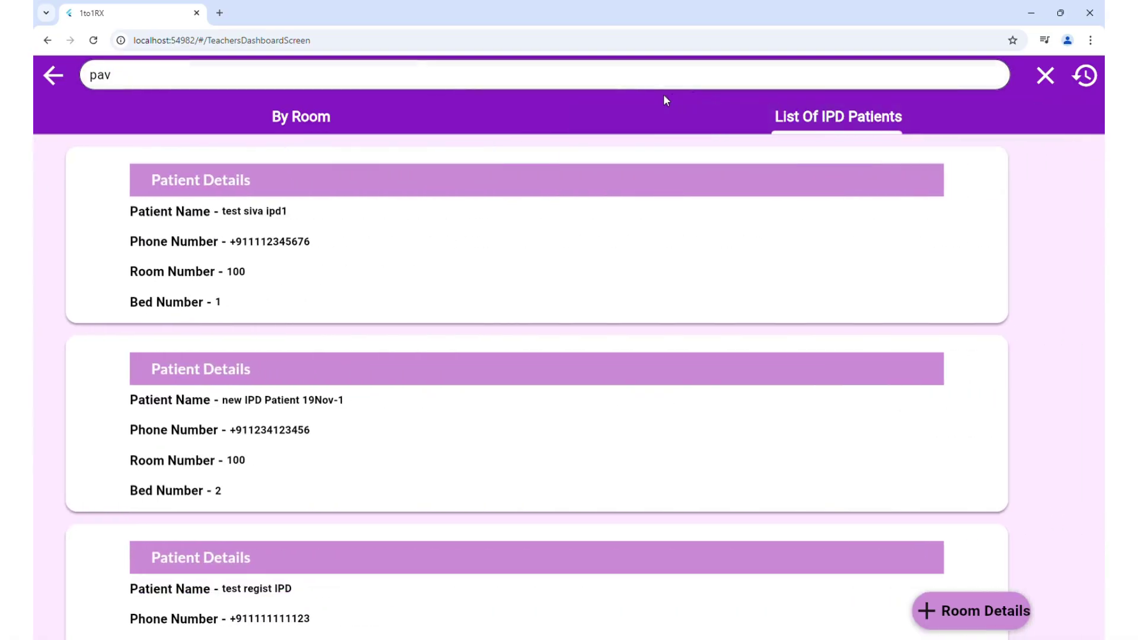
key("BackSpace")
key("BackSpace")
key("BackSpace")
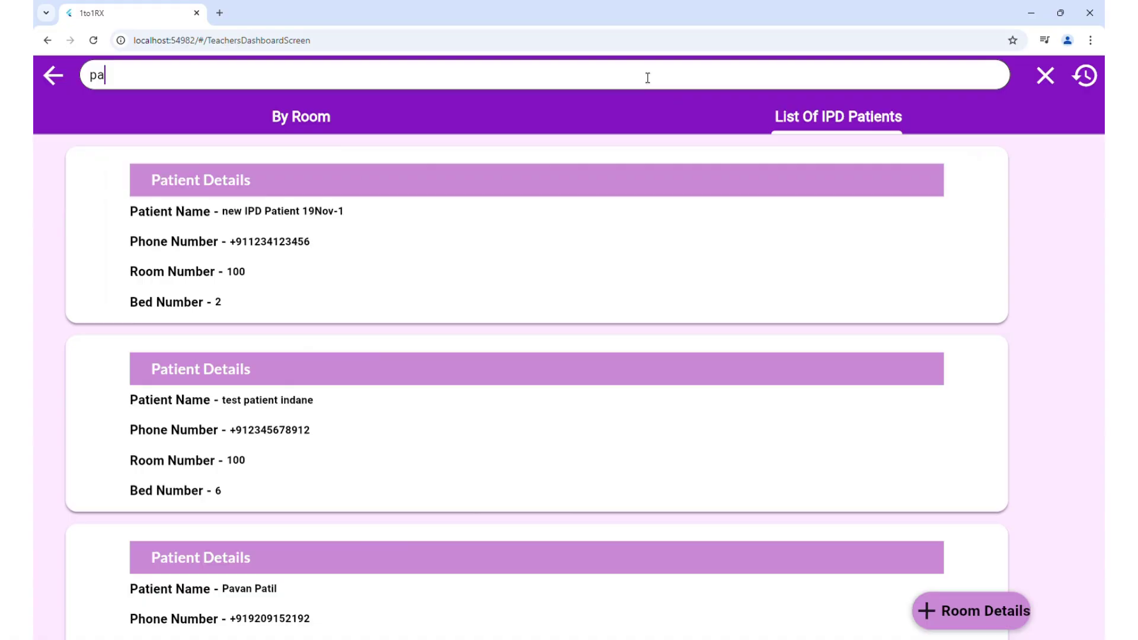
type("pava")
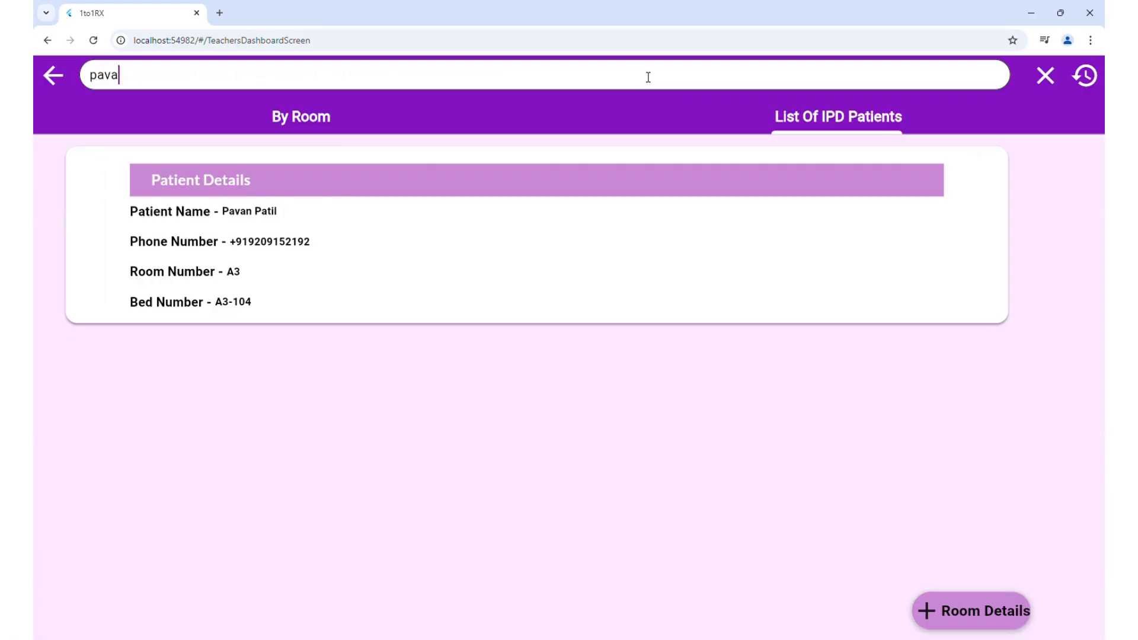
left_click_drag(907, 264, 541, 279)
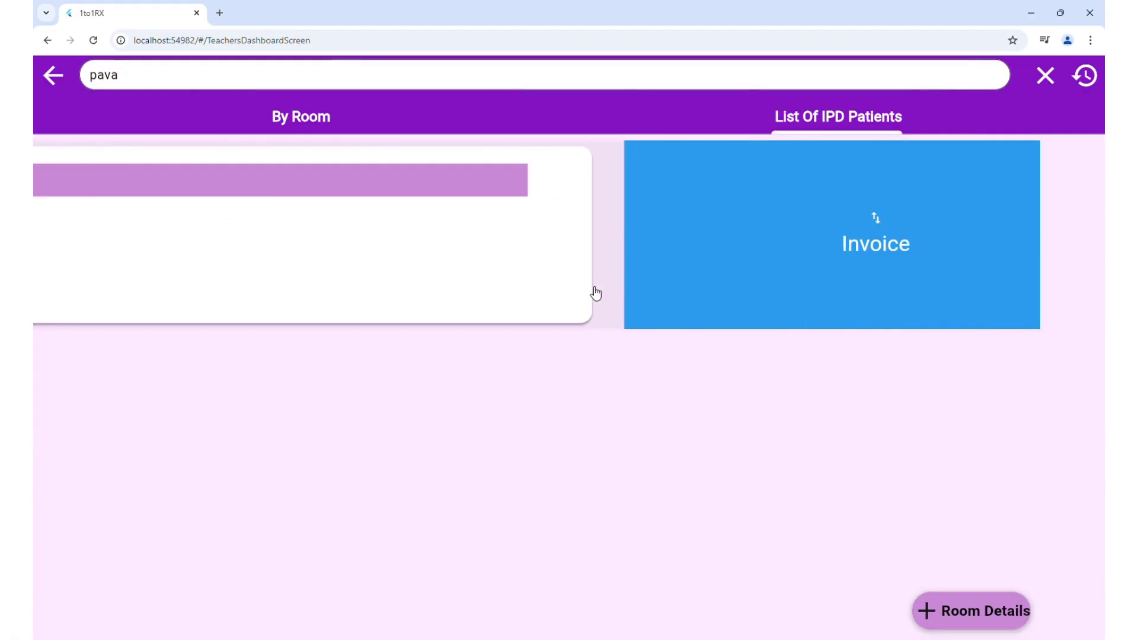
left_click(795, 310)
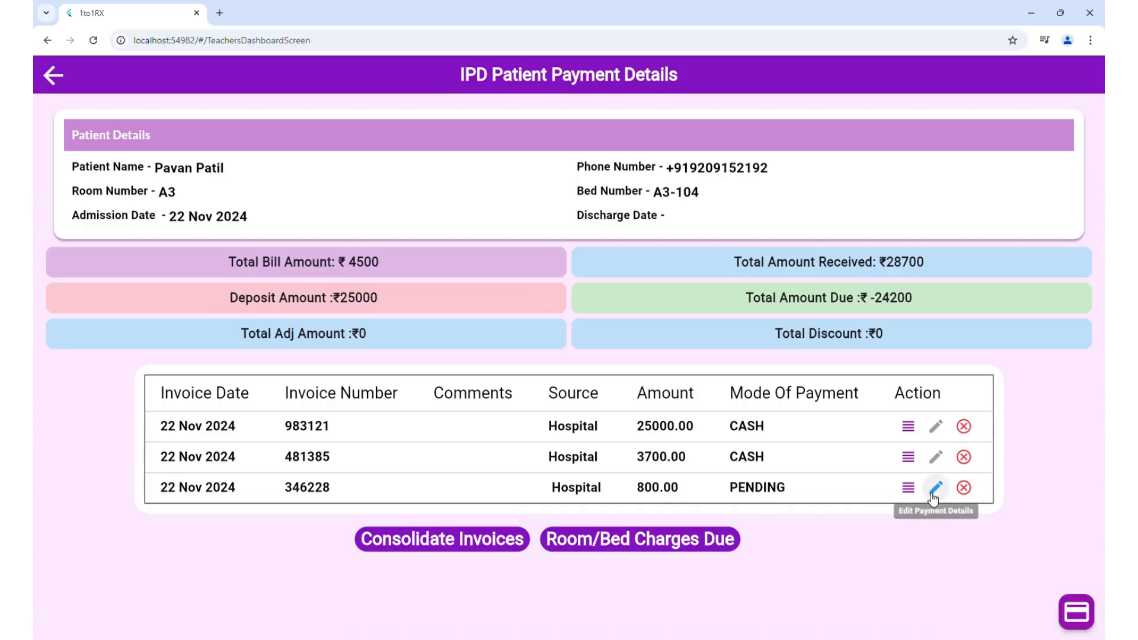
View the pending 800.00 invoice, then the consolidated invoice, and return to the IPD patient payment details.
left_click(909, 488)
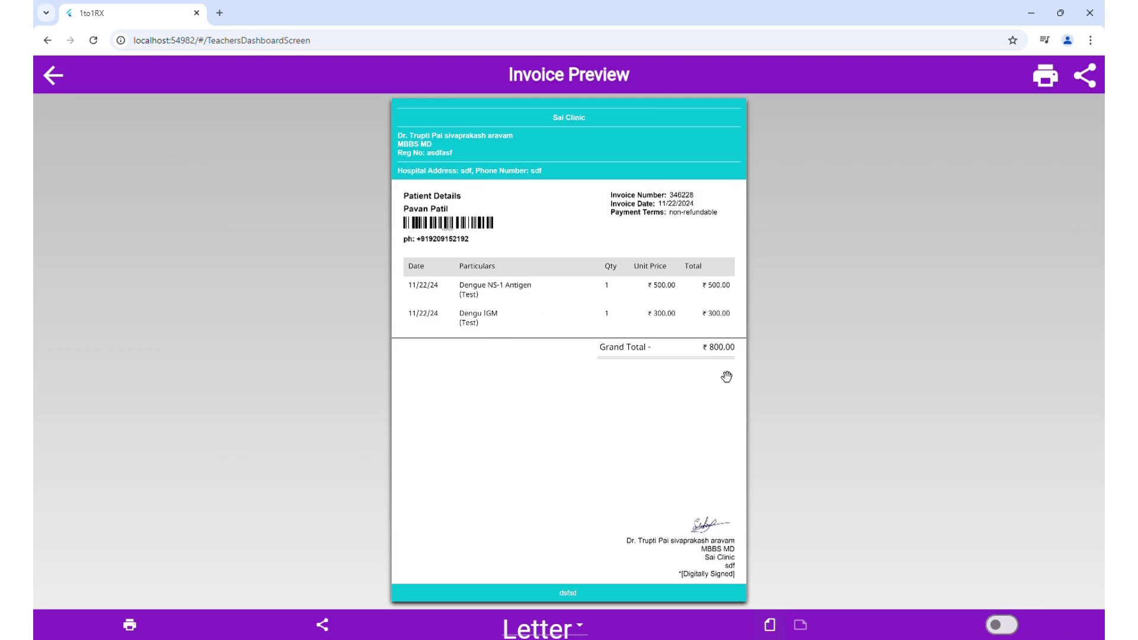
left_click(53, 76)
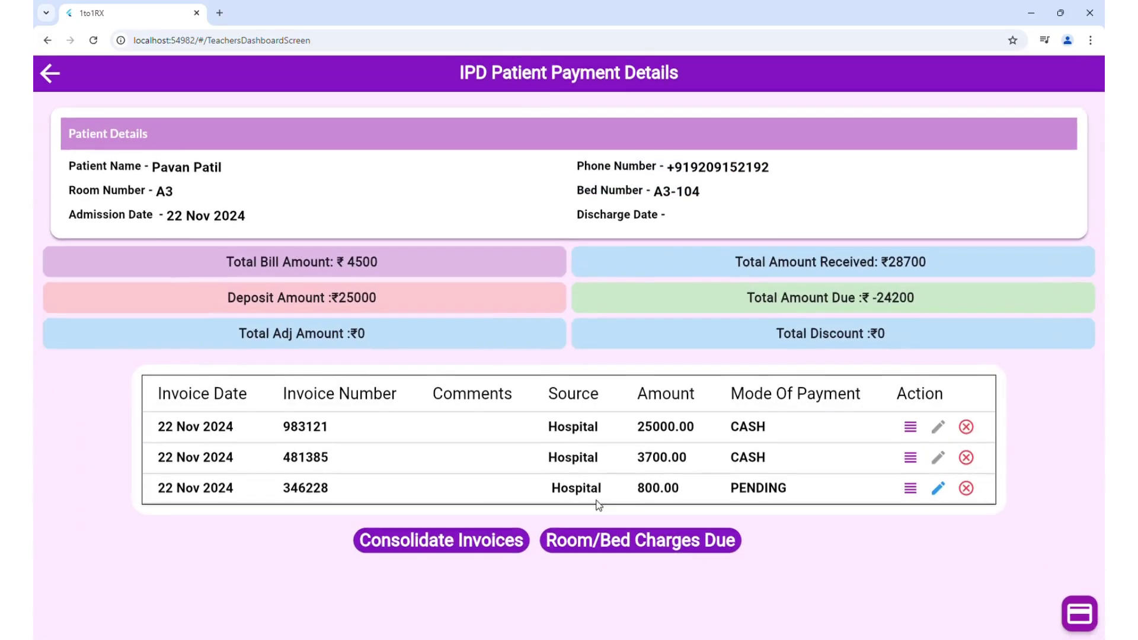
left_click(463, 544)
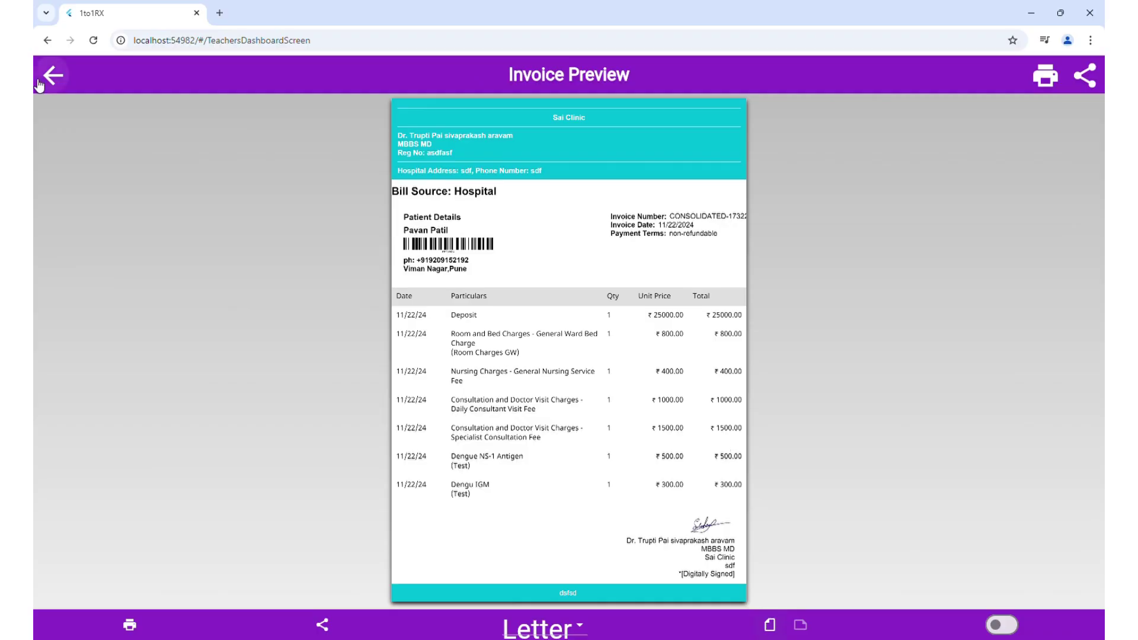
left_click(52, 76)
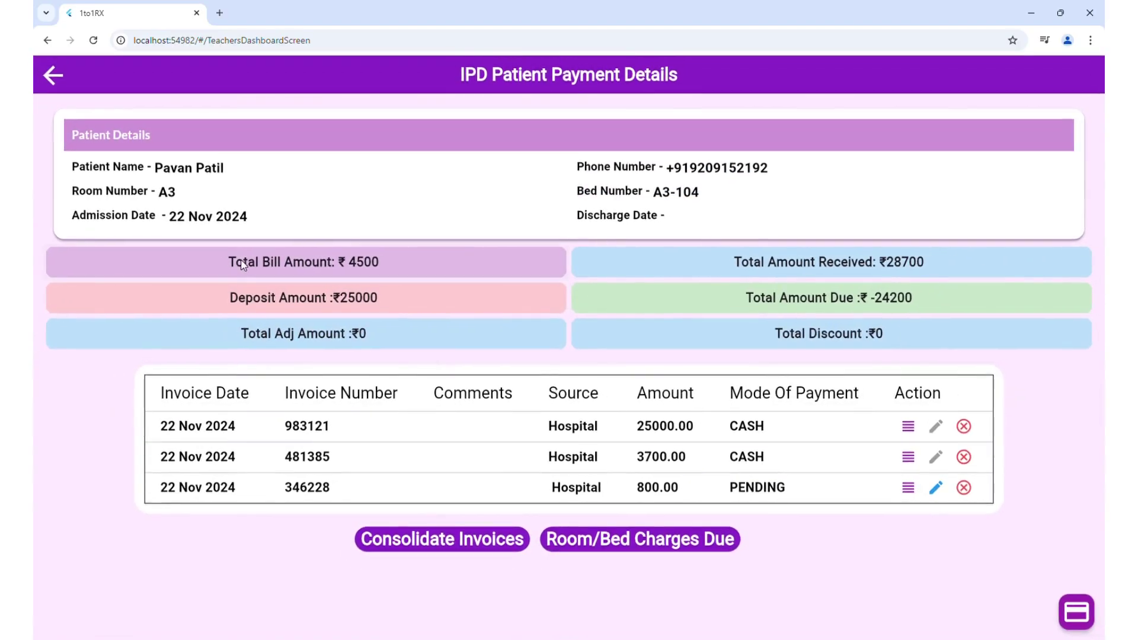